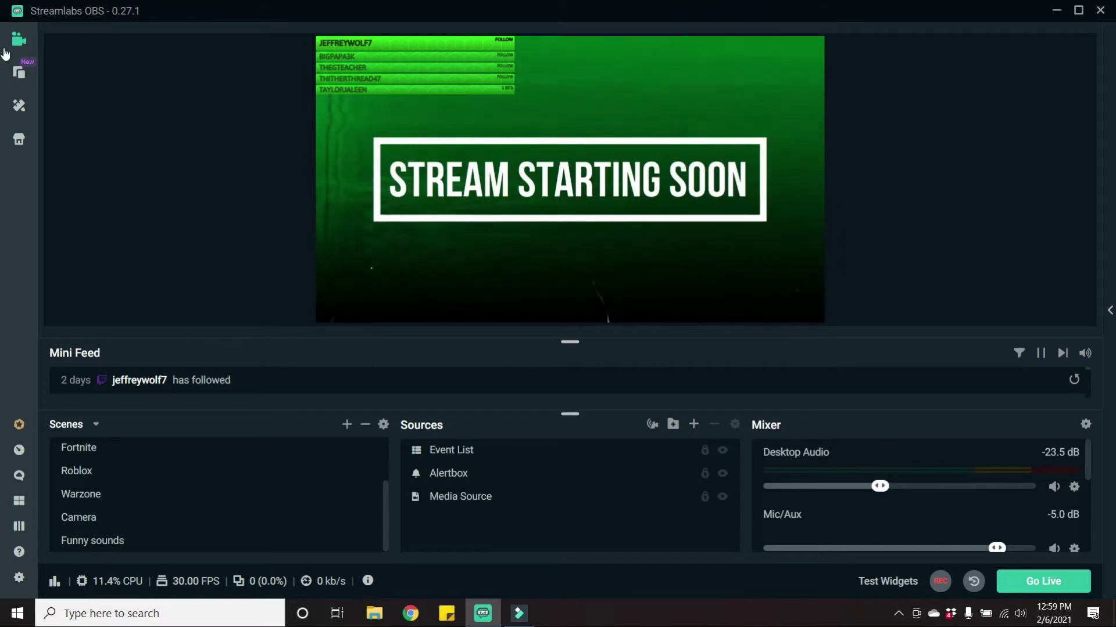
# Add a new scene named Demo to the scene list
pyautogui.scroll(3, 131, 517)
pyautogui.scroll(-3, 136, 520)
pyautogui.scroll(3, 137, 513)
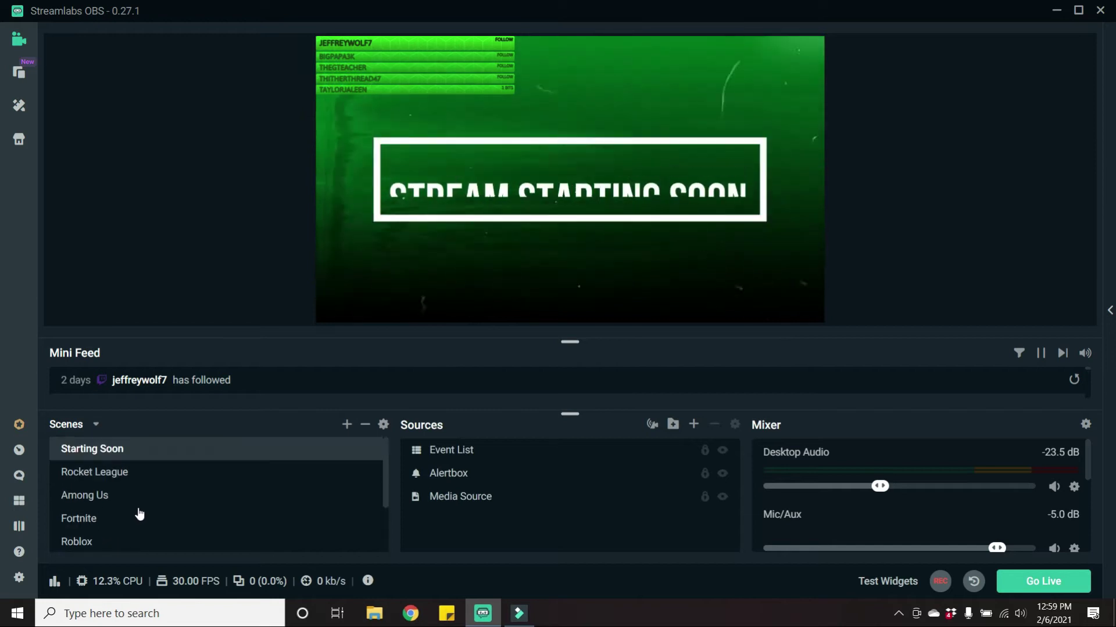
pyautogui.scroll(-3, 150, 512)
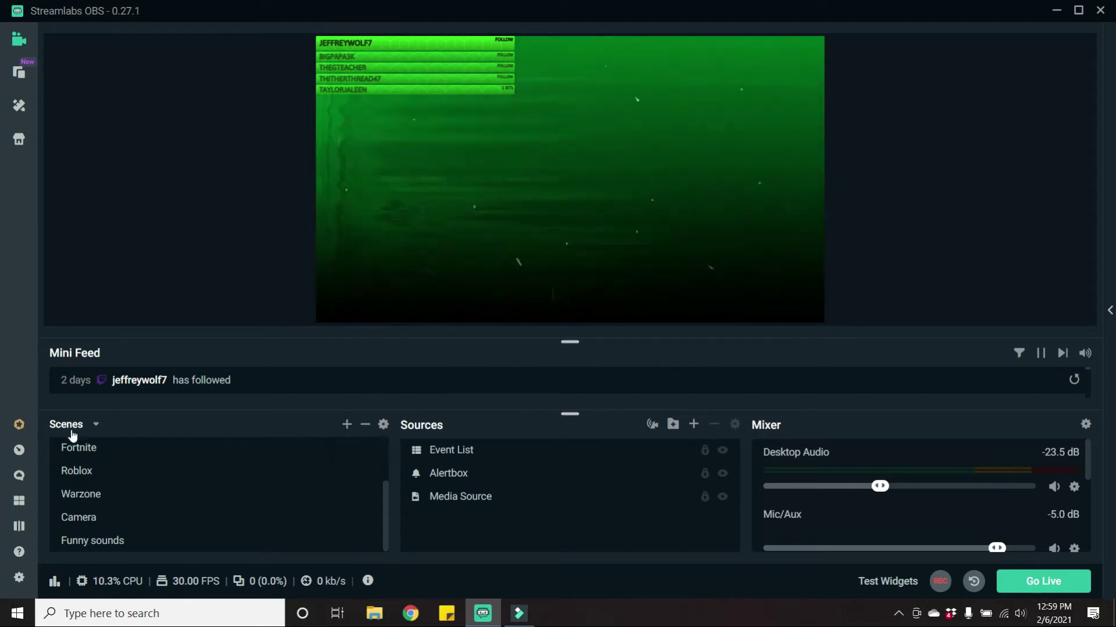
pyautogui.click(346, 425)
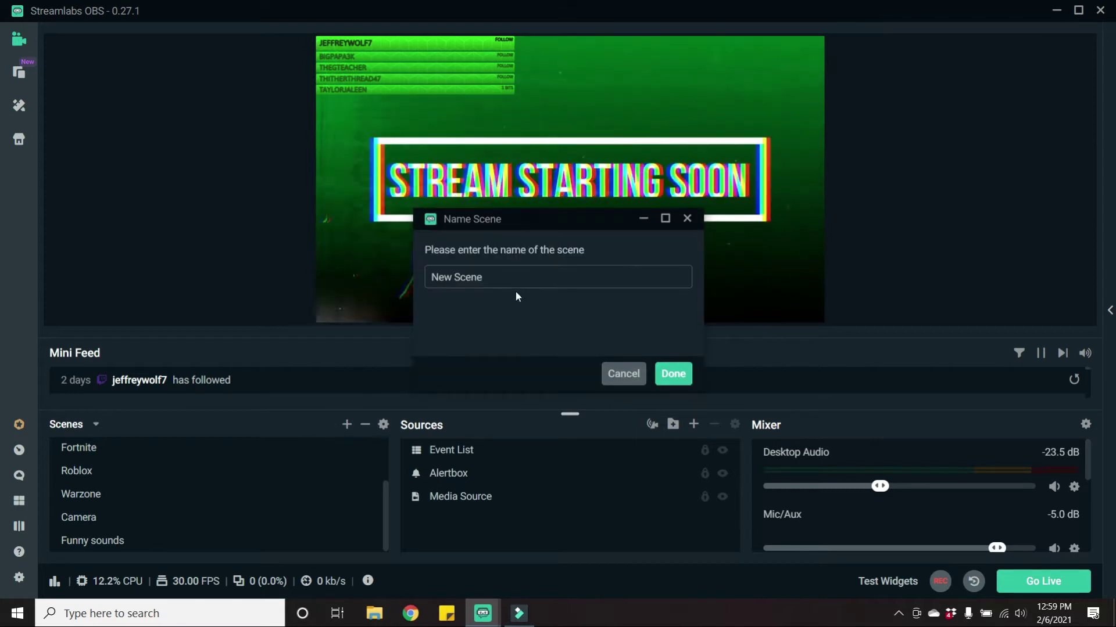
pyautogui.write('Demo')
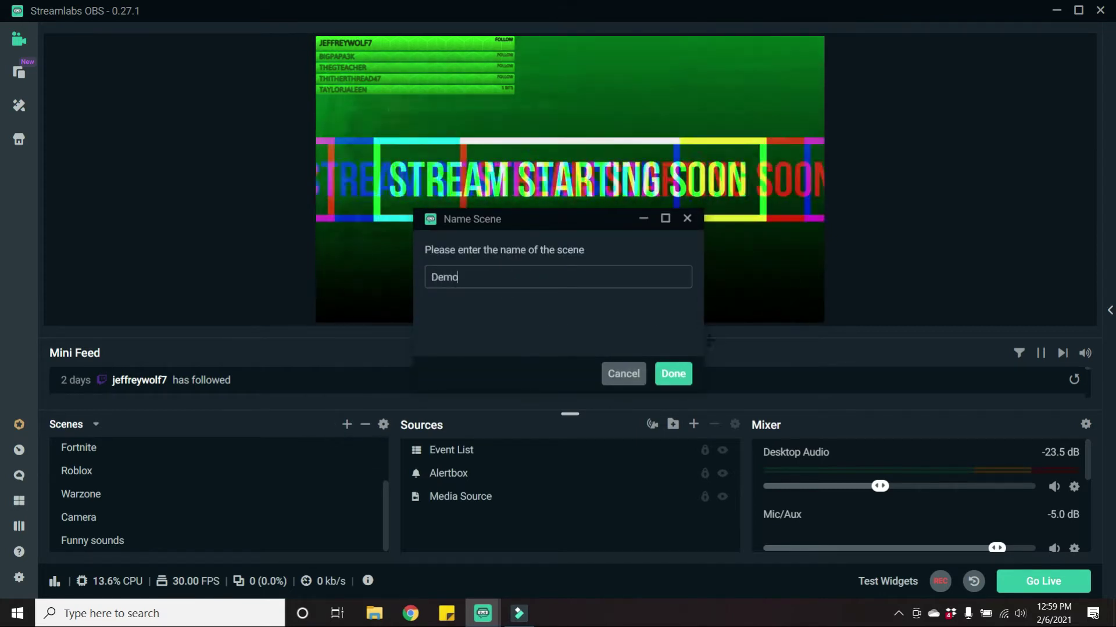
pyautogui.click(671, 376)
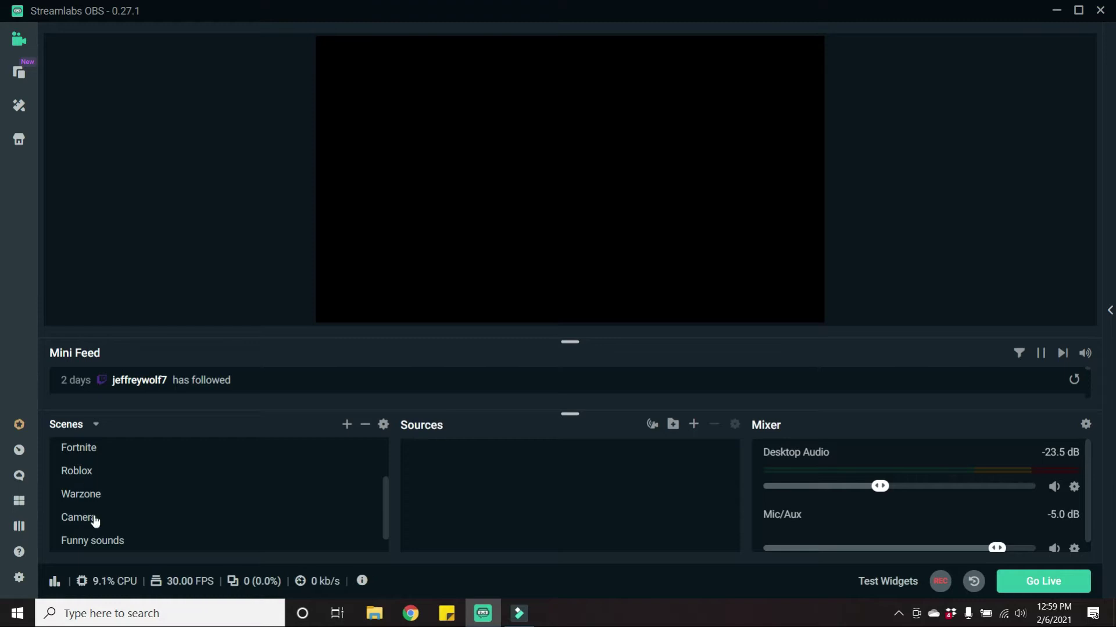
pyautogui.scroll(3, 91, 523)
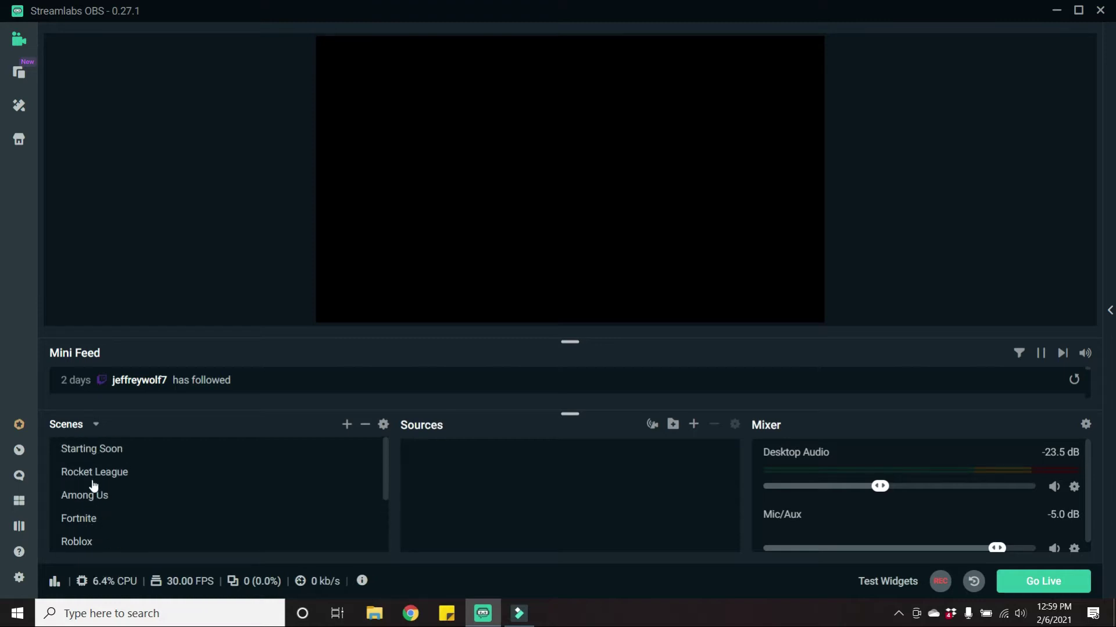
pyautogui.scroll(-3, 195, 511)
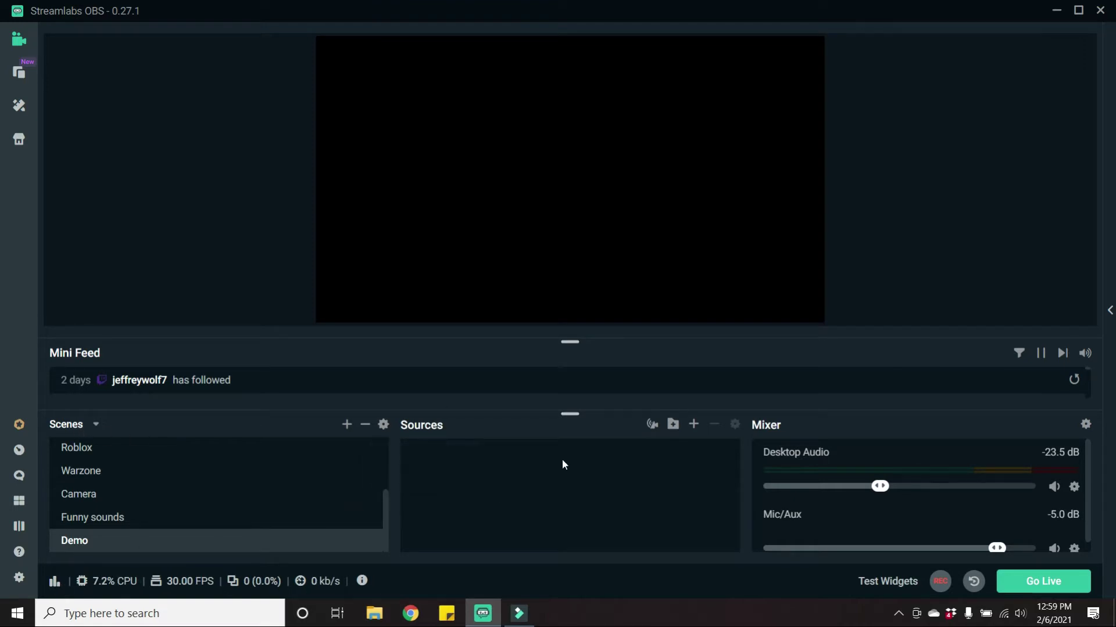
# View the available source types, and inspect the Warzone scene by hiding and showing its Game Capture source before returning to the Demo scene
pyautogui.click(694, 424)
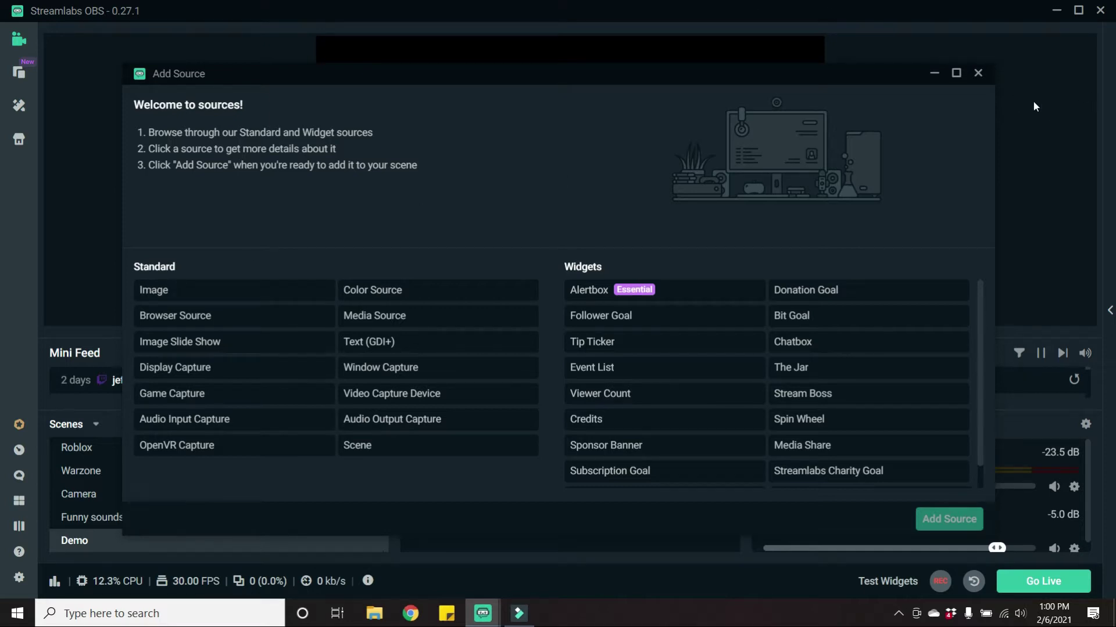
pyautogui.click(977, 73)
pyautogui.click(71, 473)
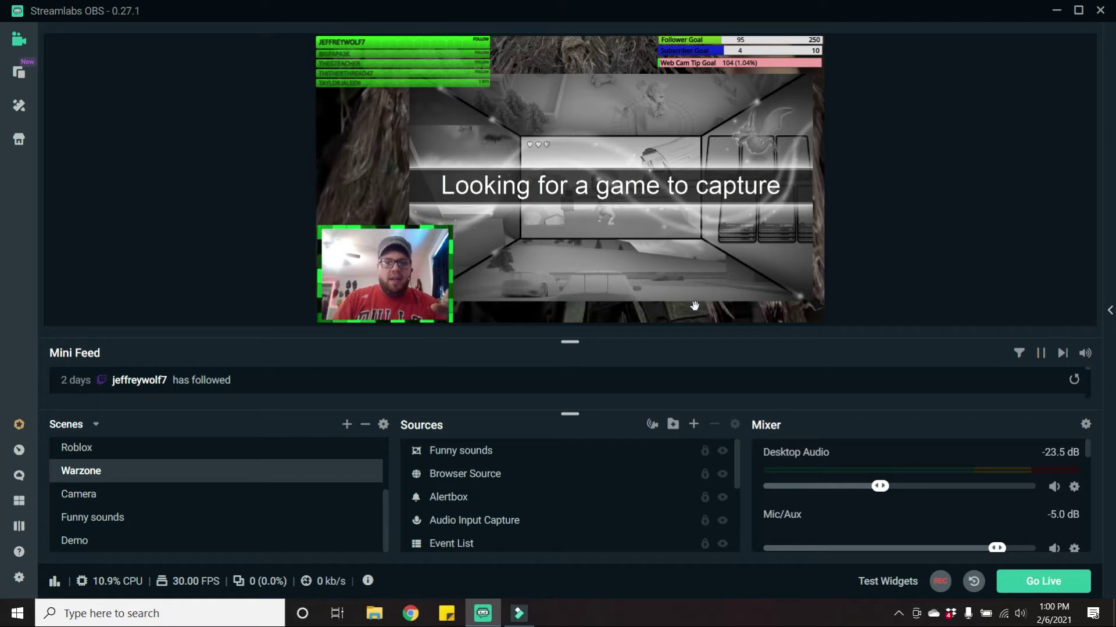
pyautogui.scroll(-5, 496, 520)
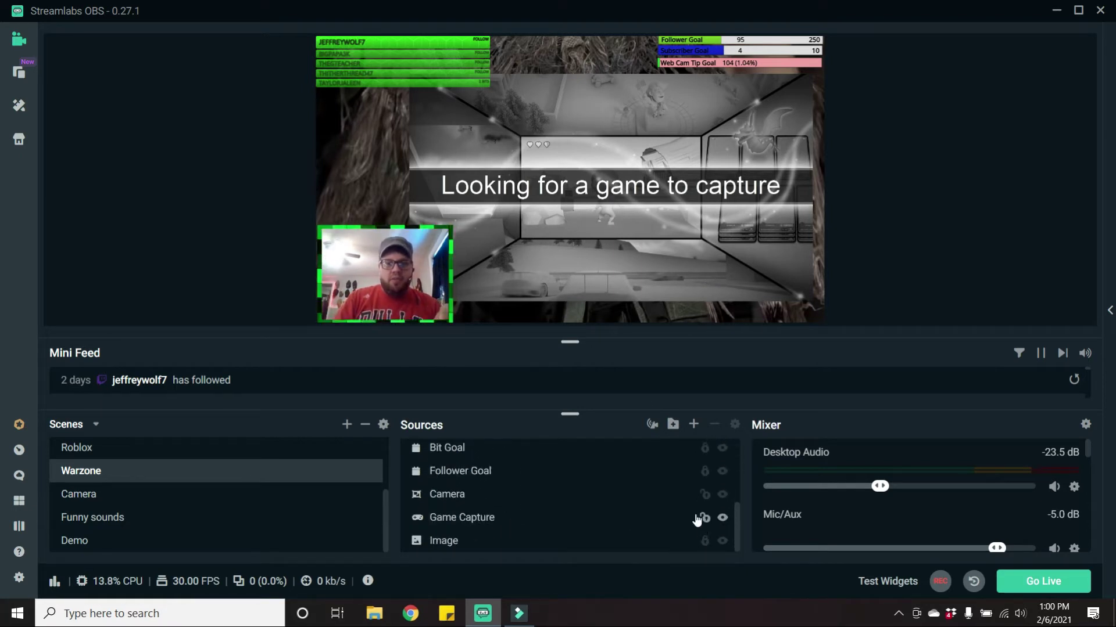
pyautogui.click(722, 518)
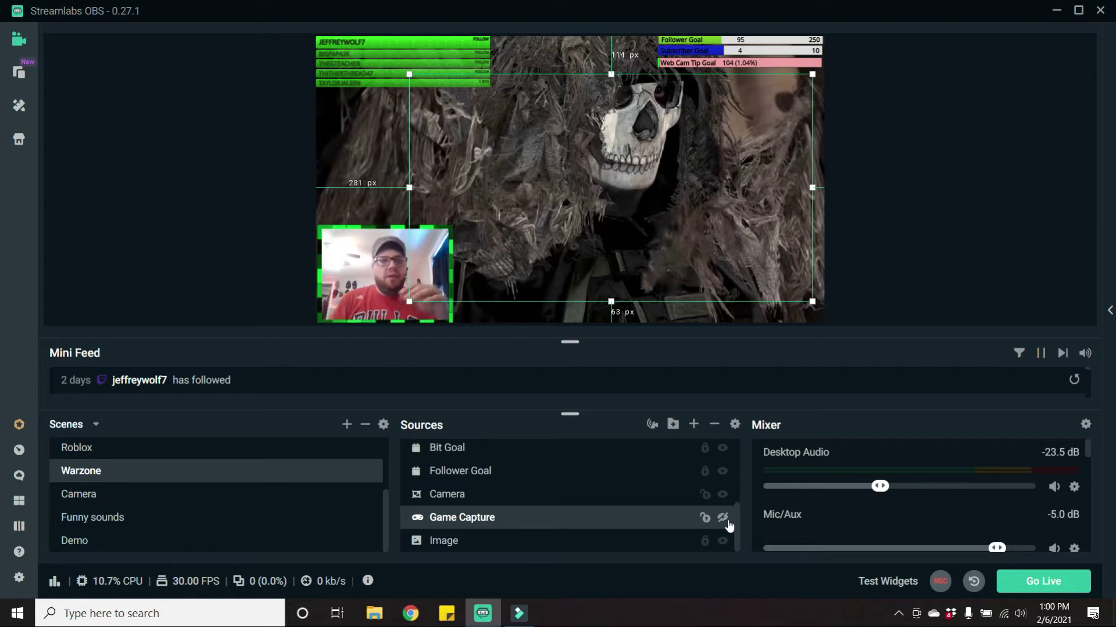
pyautogui.click(722, 518)
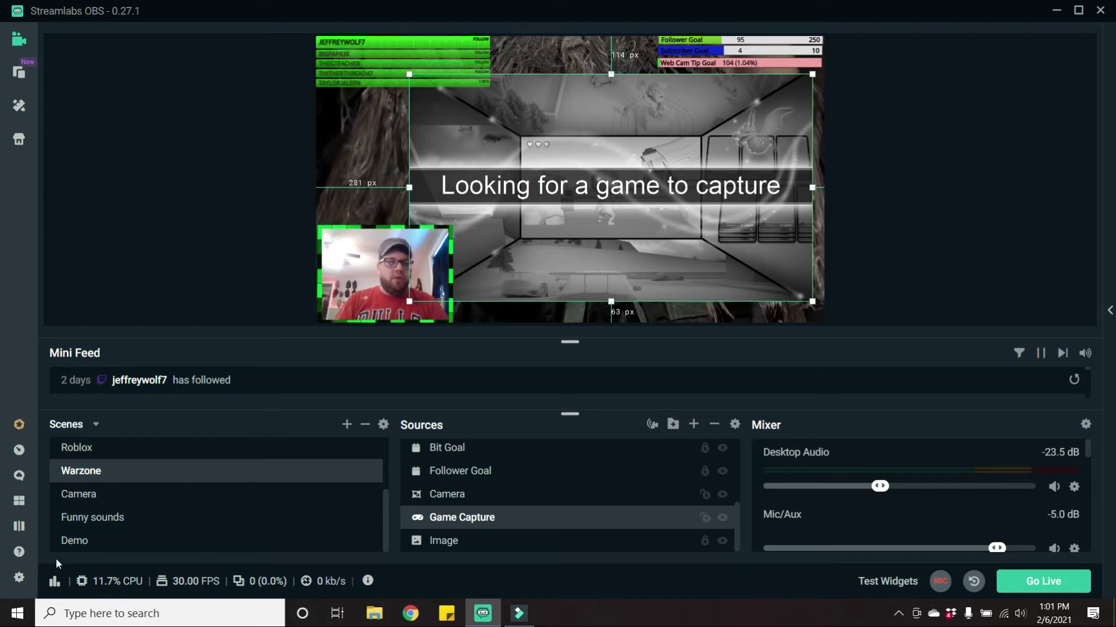
pyautogui.click(74, 539)
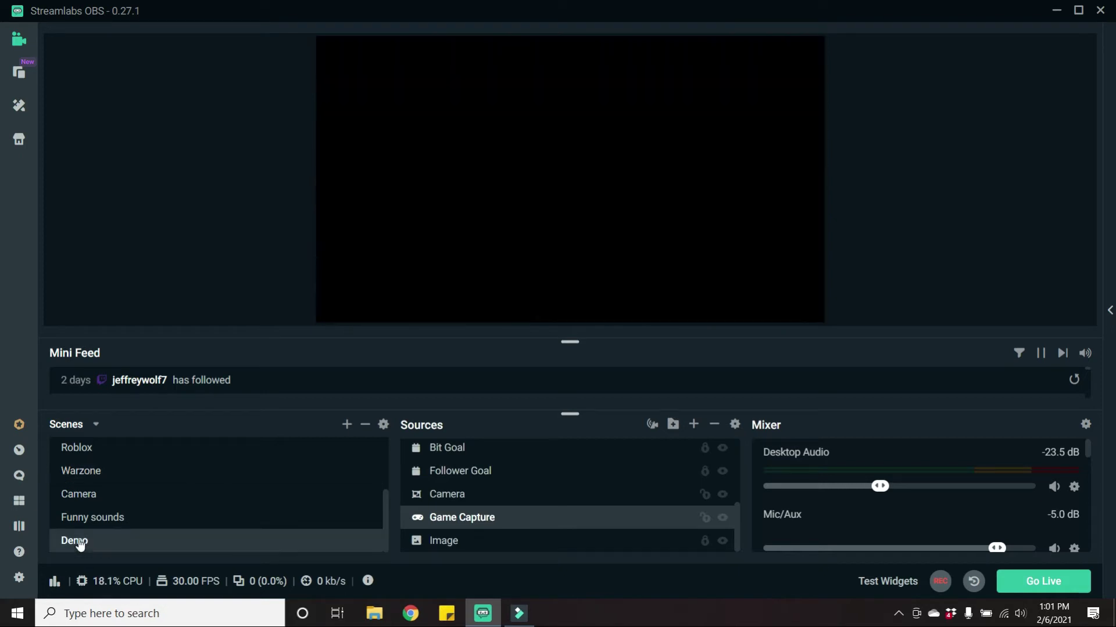
pyautogui.click(695, 425)
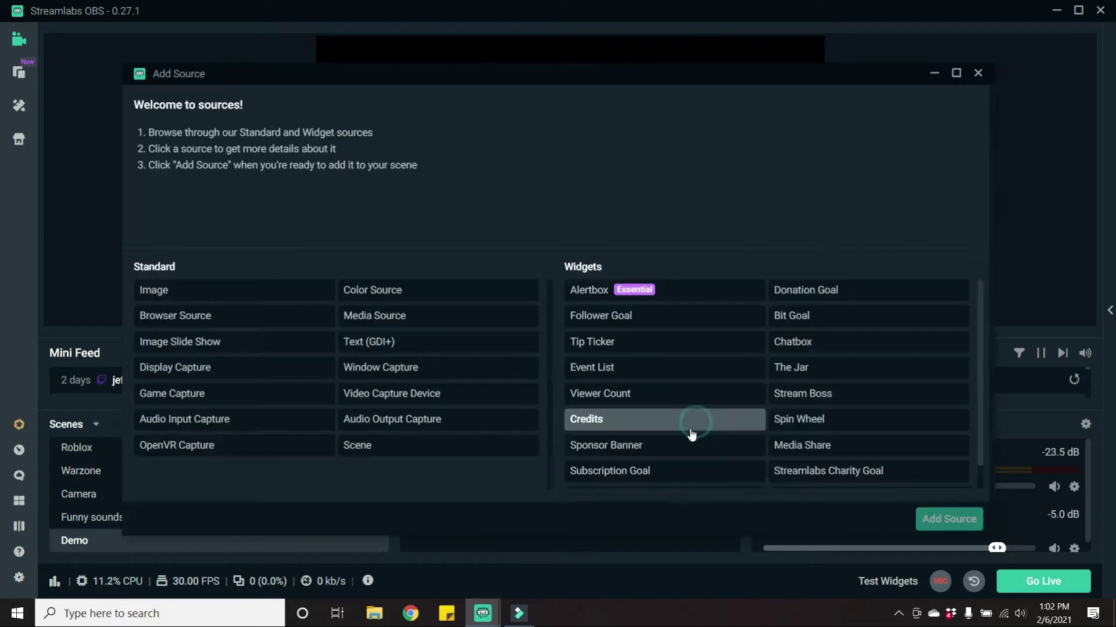
pyautogui.doubleClick(210, 290)
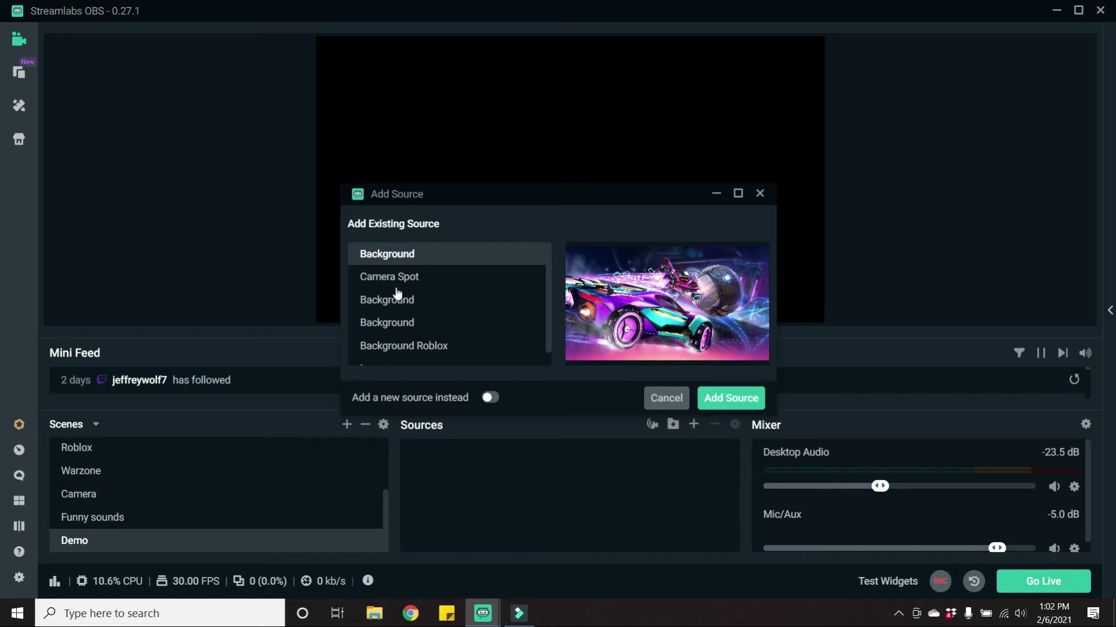
pyautogui.click(489, 398)
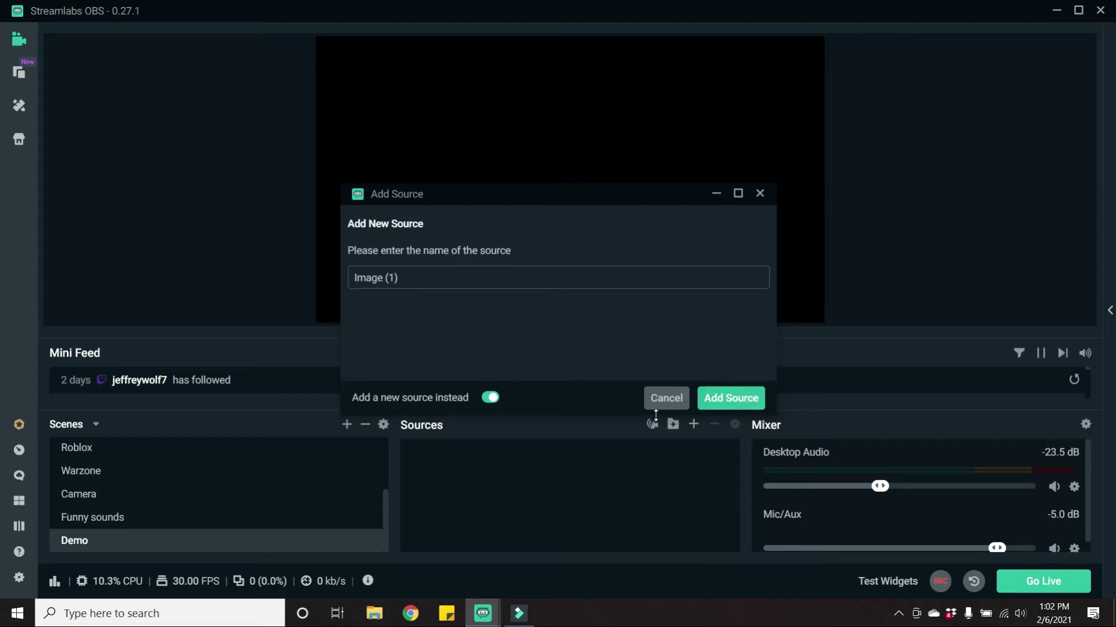
pyautogui.click(490, 399)
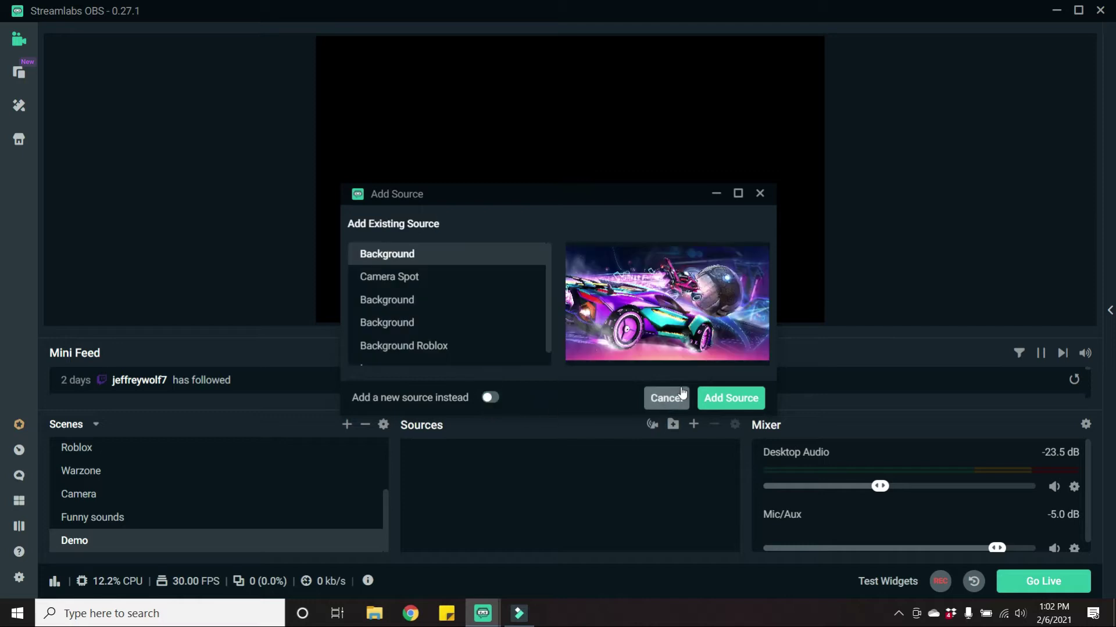
pyautogui.click(666, 398)
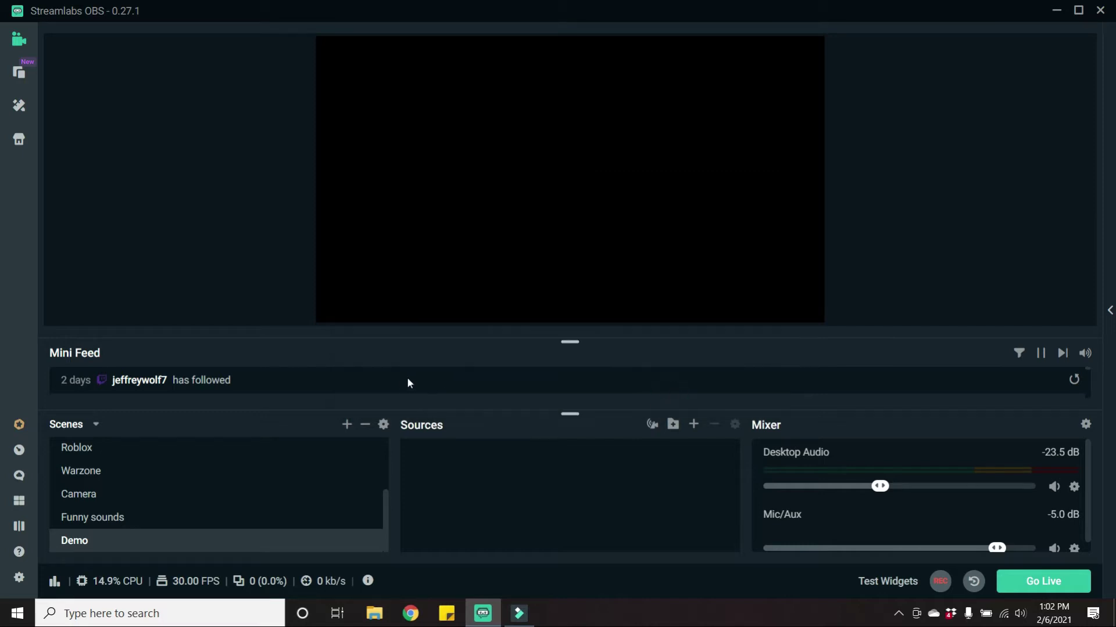
# Add the existing Game Capture source to the Demo scene
pyautogui.click(693, 425)
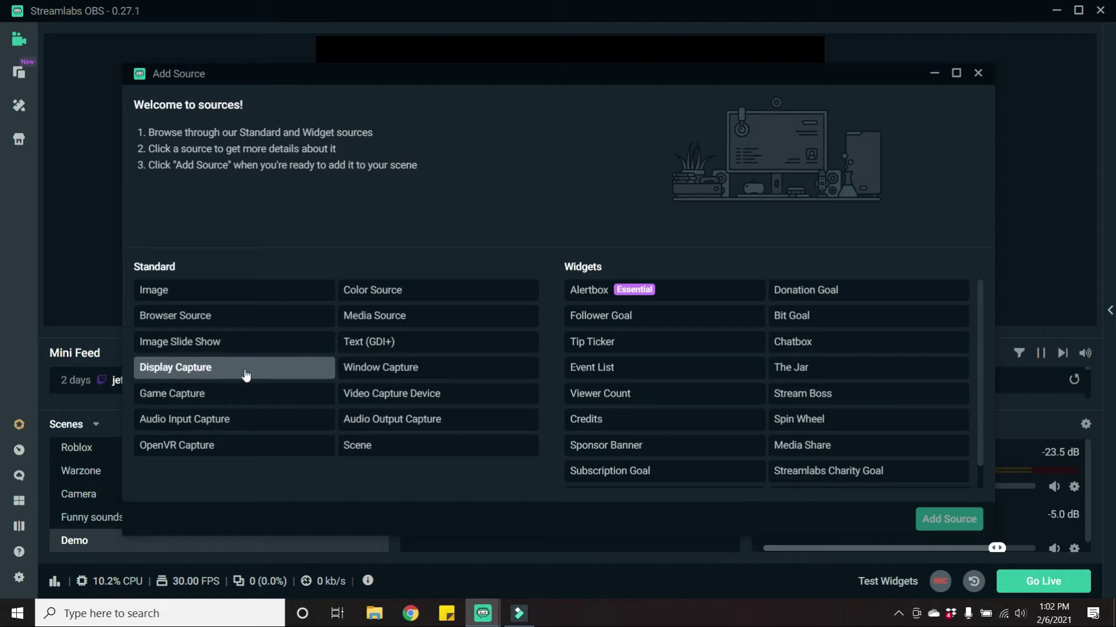
pyautogui.click(221, 393)
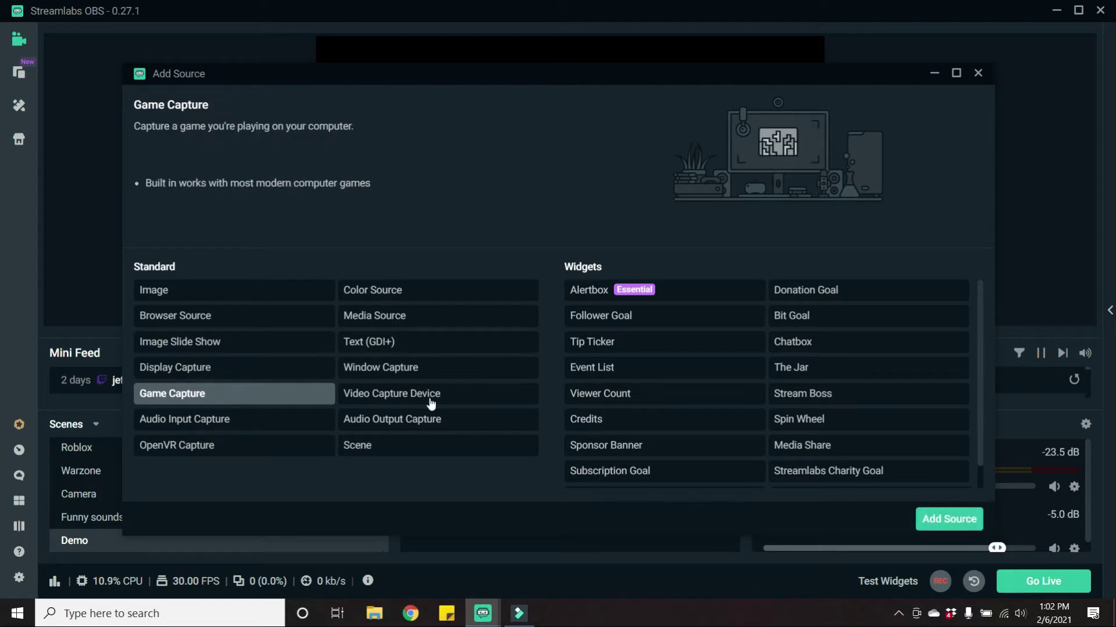
pyautogui.click(949, 519)
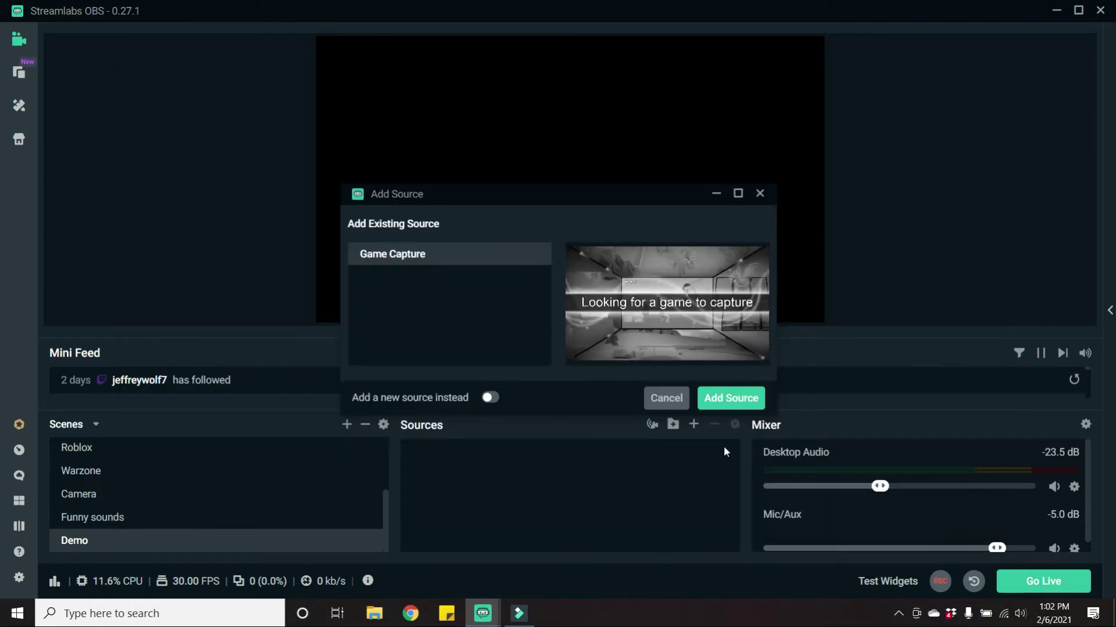
pyautogui.click(730, 398)
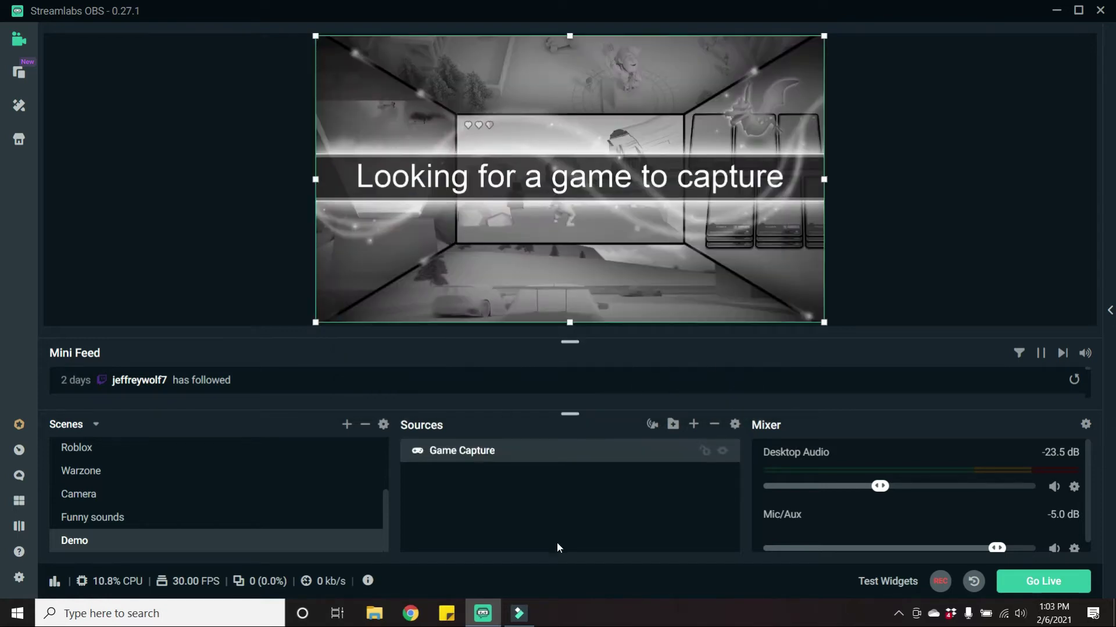
# Set the Game Capture source's mode to Auto and slightly resize its frame from the lower-left corner on the canvas
pyautogui.rightClick(488, 451)
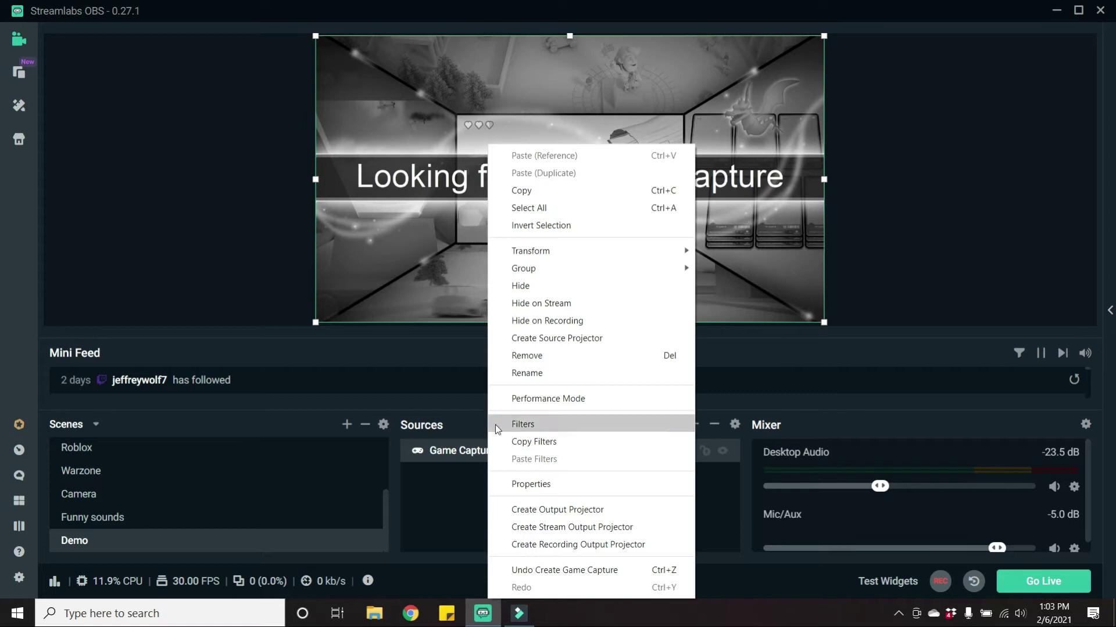
pyautogui.click(492, 509)
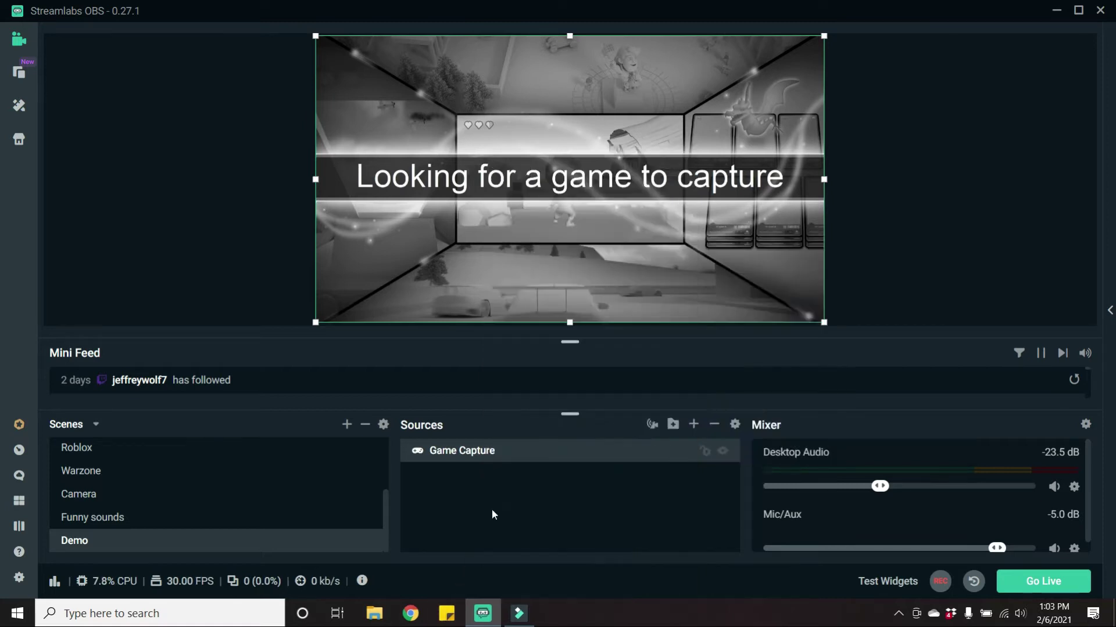
pyautogui.doubleClick(517, 454)
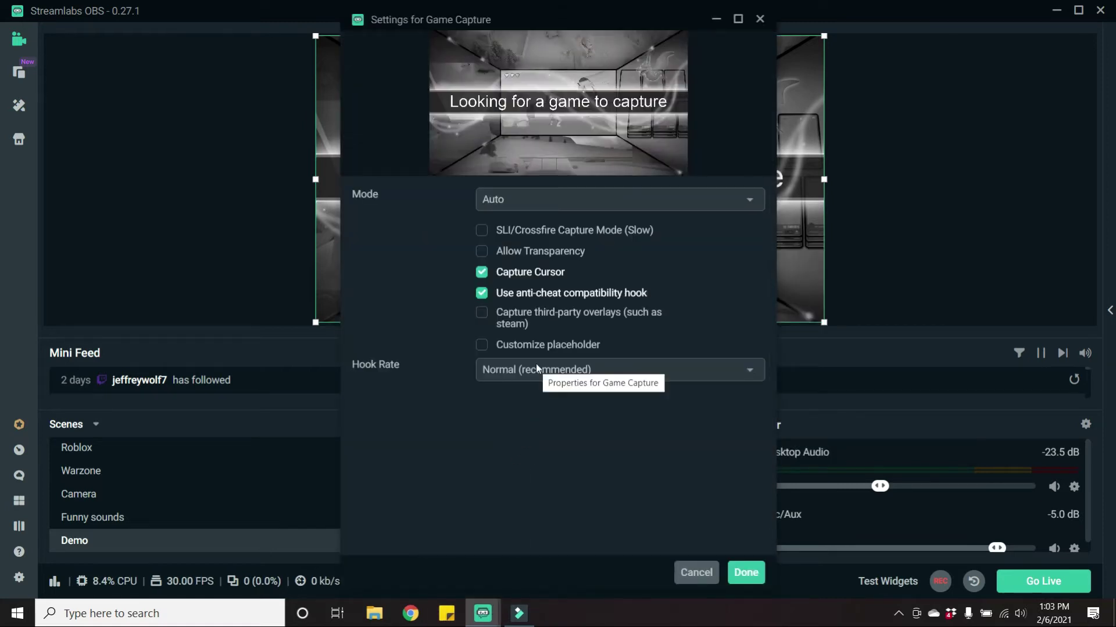
pyautogui.click(516, 200)
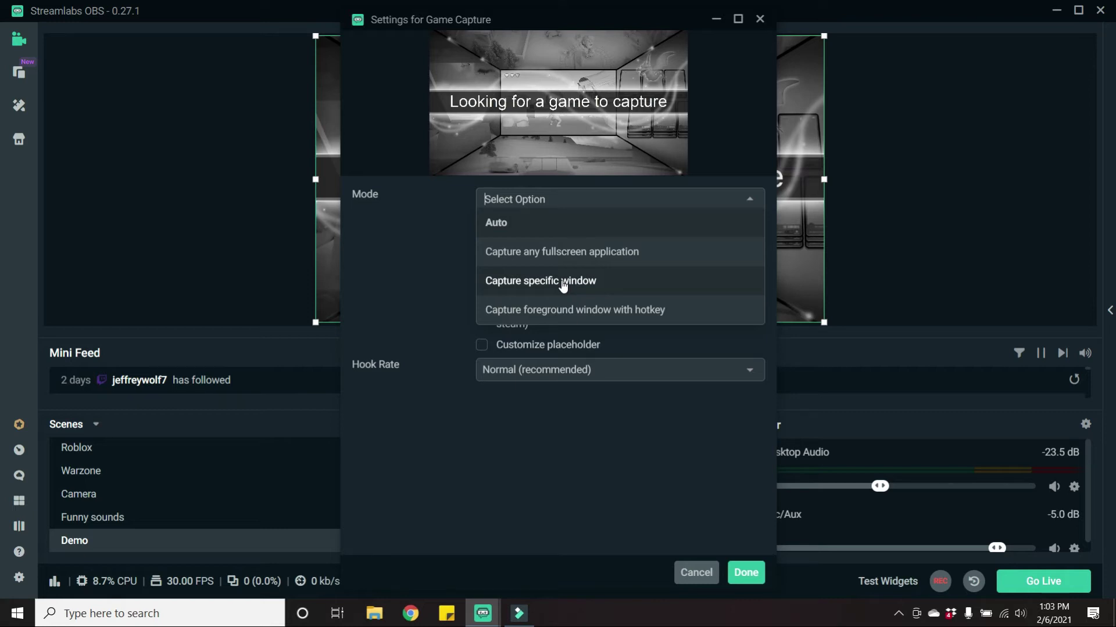
pyautogui.click(530, 226)
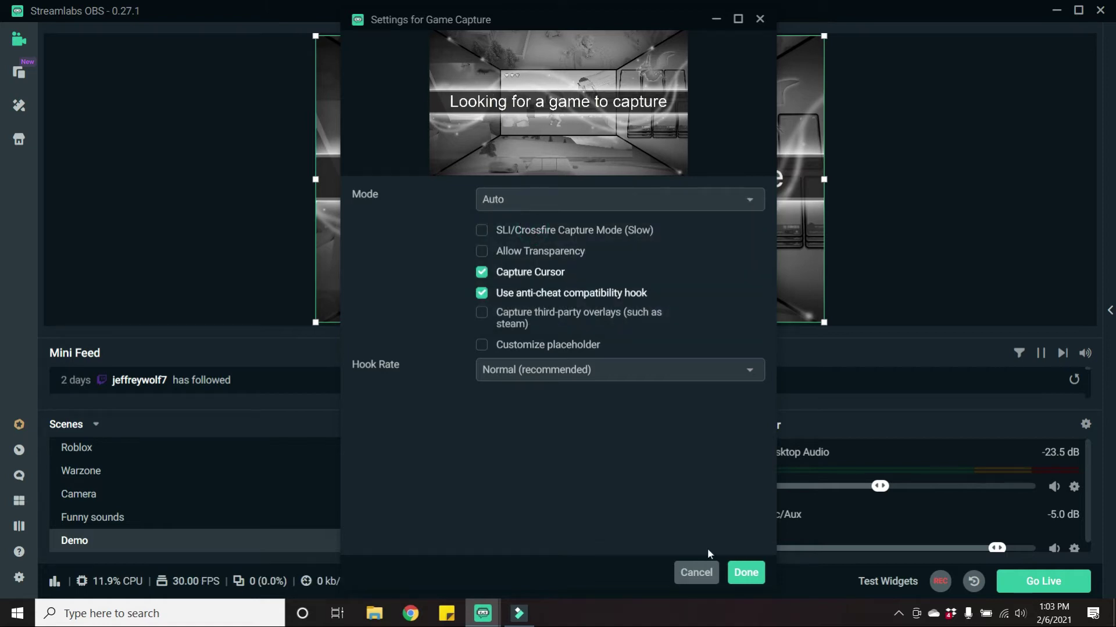
pyautogui.click(733, 569)
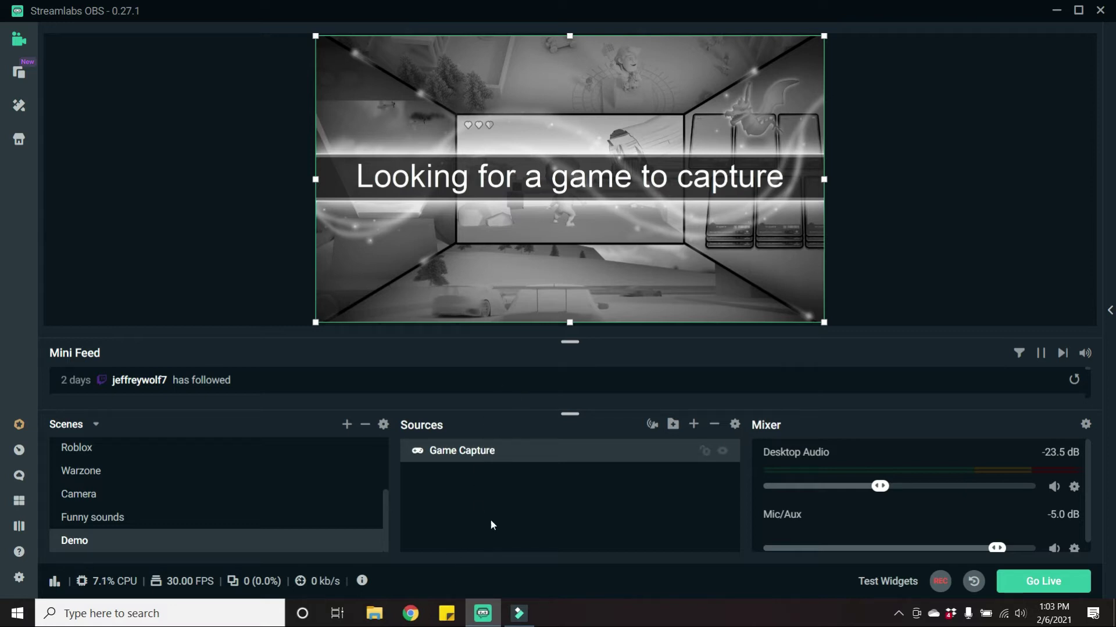
pyautogui.moveTo(314, 323)
pyautogui.mouseDown()
pyautogui.moveTo(386, 281)
pyautogui.moveTo(335, 324)
pyautogui.mouseUp()
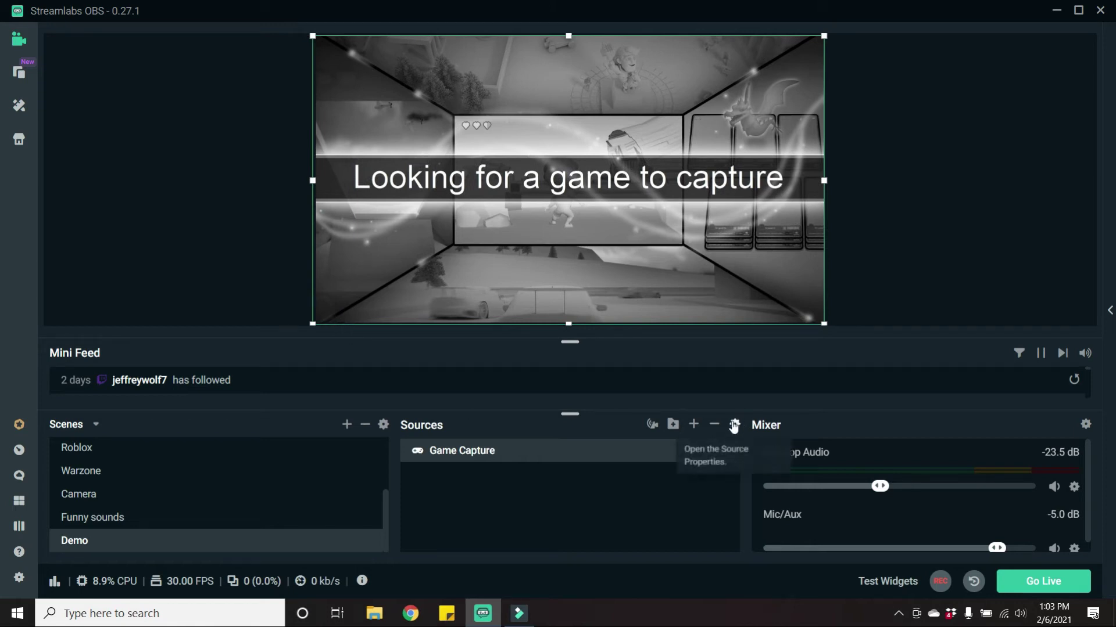
# Add the existing Video Capture Device source to the Demo scene
pyautogui.click(693, 424)
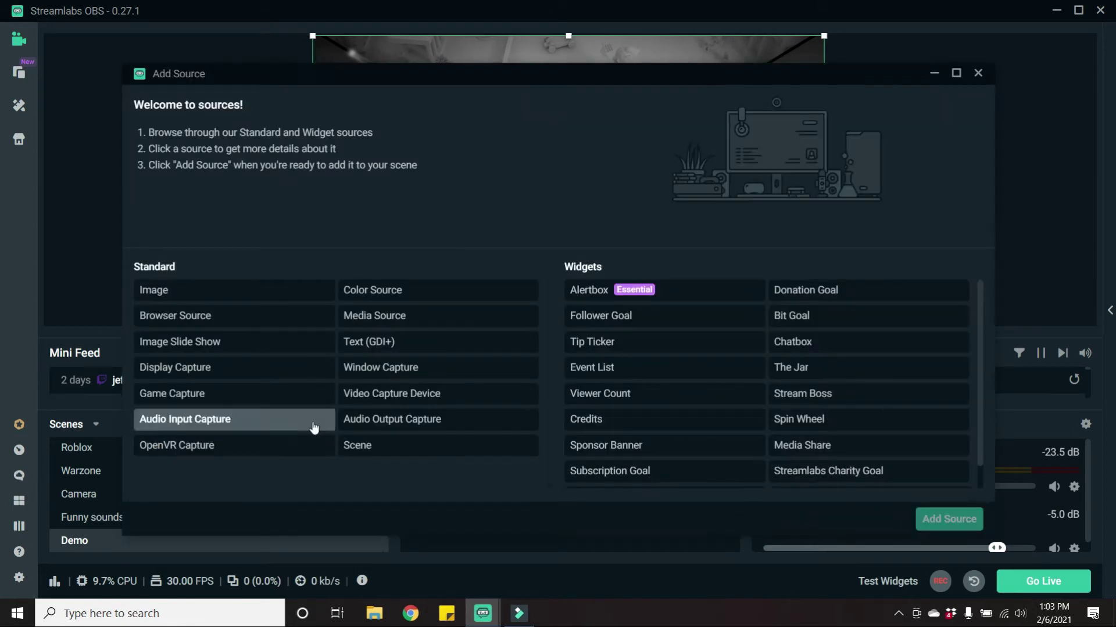
pyautogui.click(410, 404)
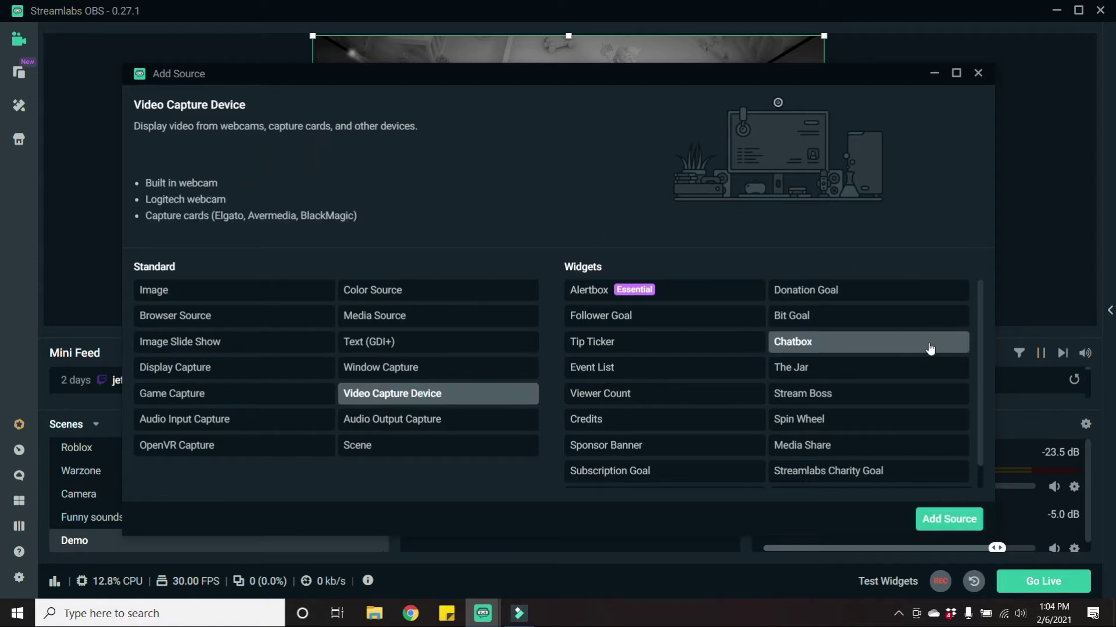
pyautogui.click(929, 519)
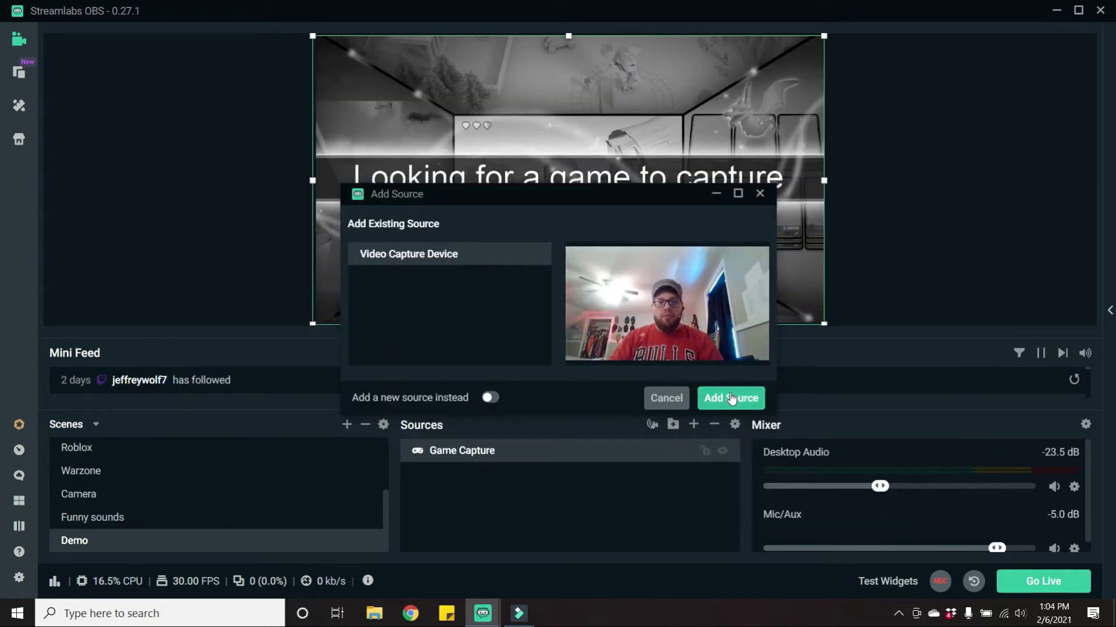
pyautogui.click(731, 398)
# Shrink the webcam source into the canvas's lower-left corner, about 665 px from the canvas's upper edge and 1183 px from its right edge
pyautogui.moveTo(467, 135); pyautogui.dragTo(468, 302)
pyautogui.moveTo(528, 202); pyautogui.dragTo(433, 260)
pyautogui.click(435, 258)
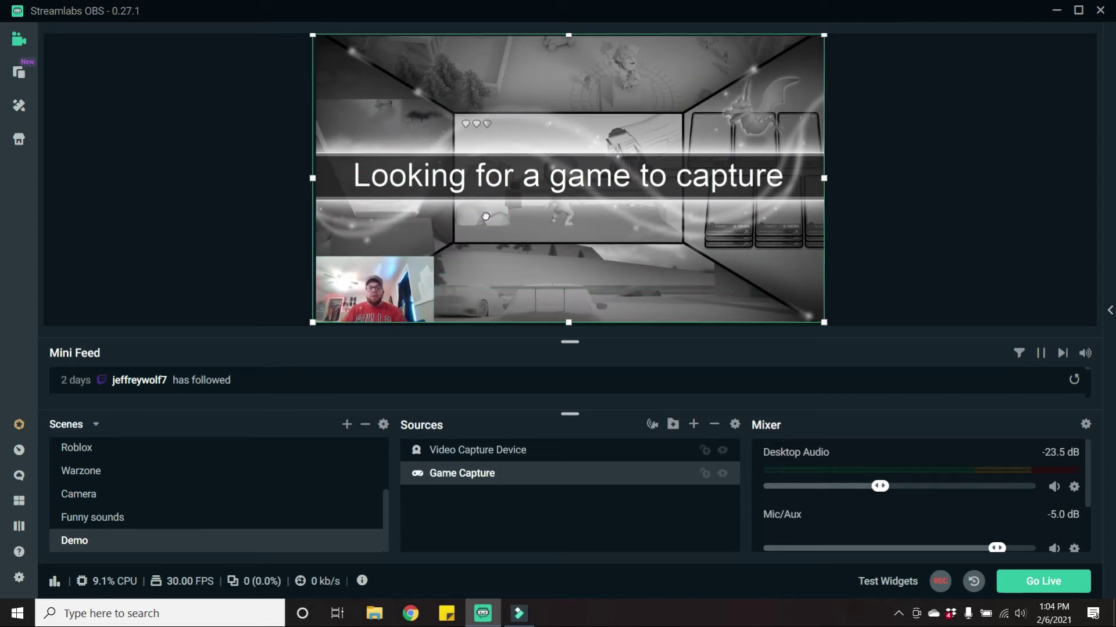
pyautogui.click(423, 271)
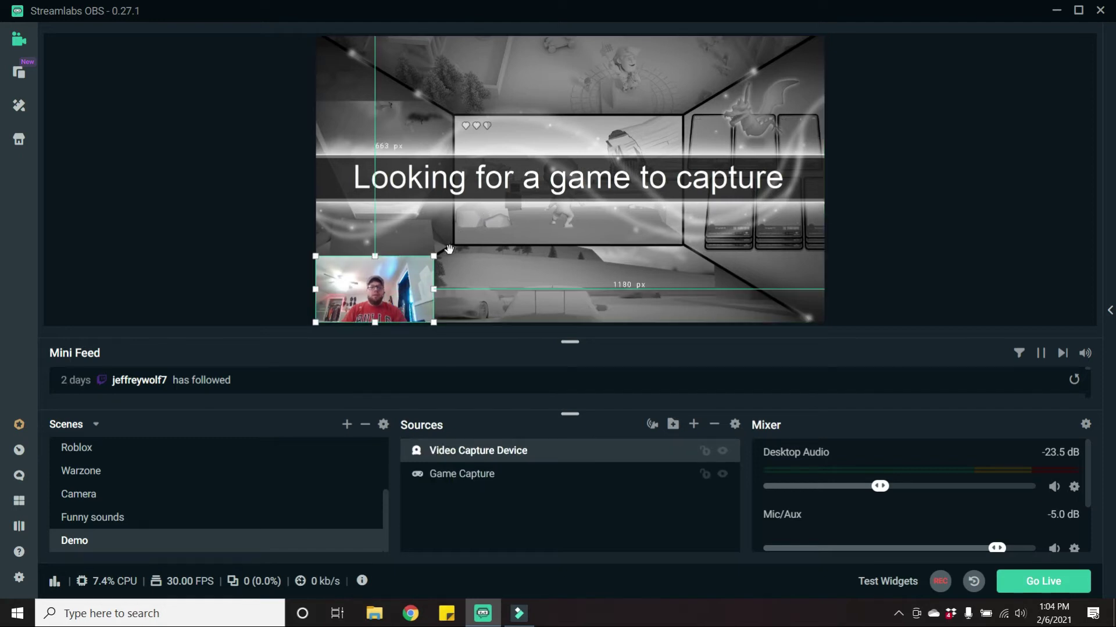
pyautogui.moveTo(437, 258); pyautogui.dragTo(410, 256)
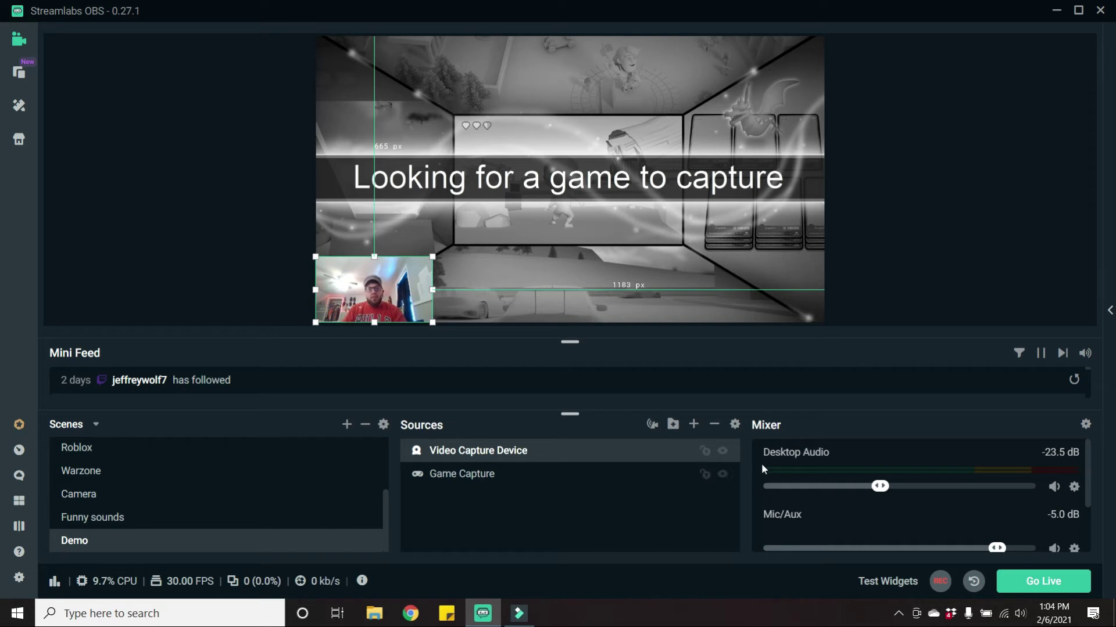
# Lock the Game Capture source, and move the Video Capture Device source below it in the layer order and back above it
pyautogui.click(706, 472)
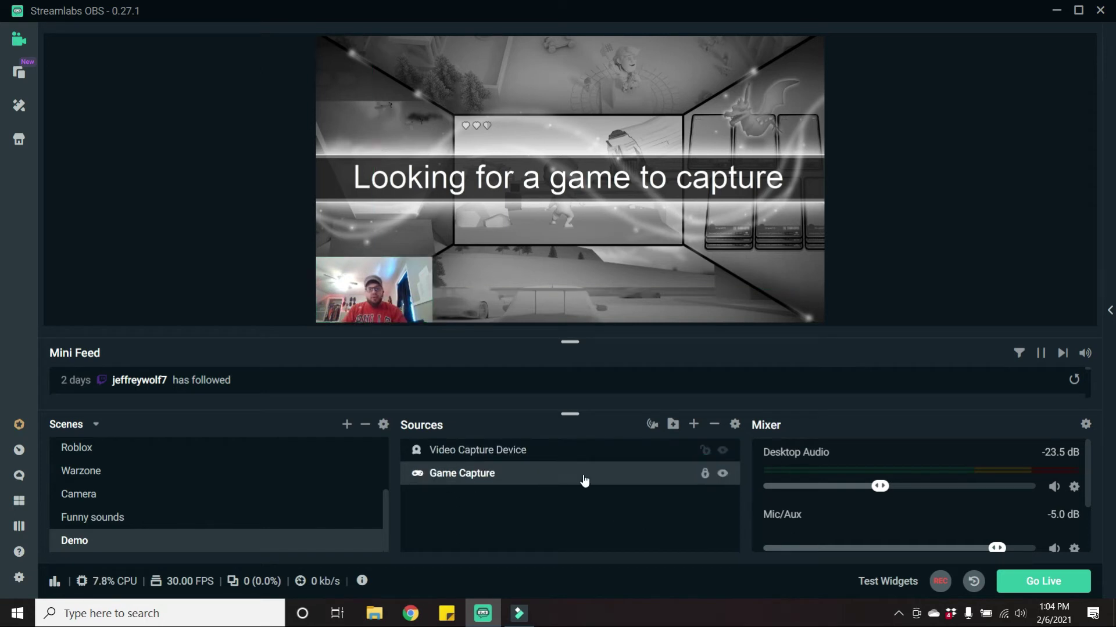
pyautogui.moveTo(494, 452); pyautogui.dragTo(479, 495)
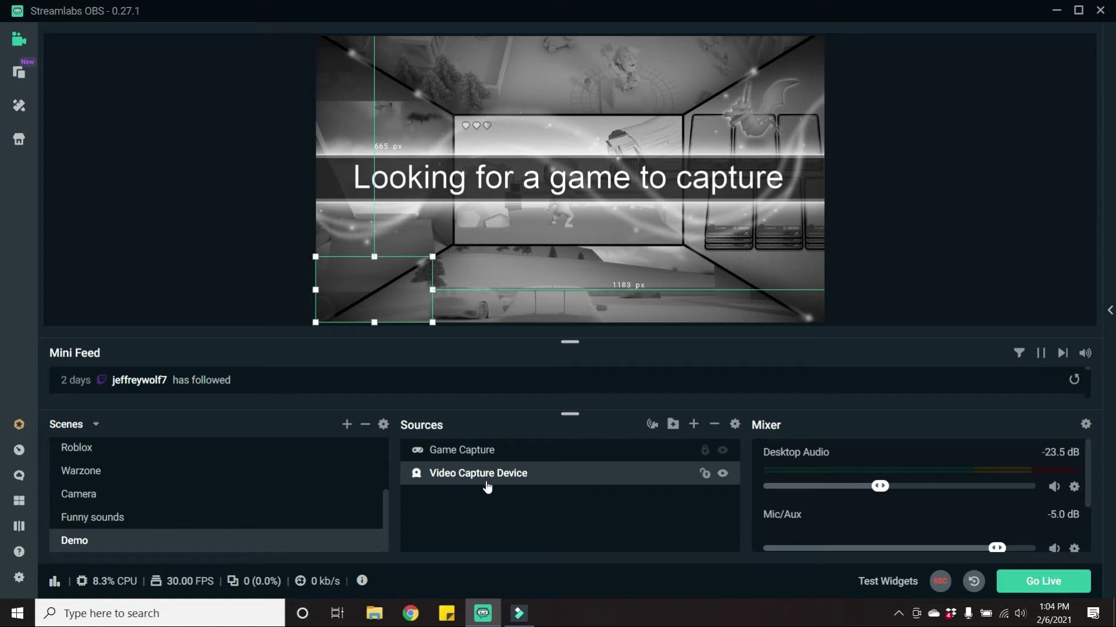
pyautogui.moveTo(488, 487); pyautogui.dragTo(494, 451)
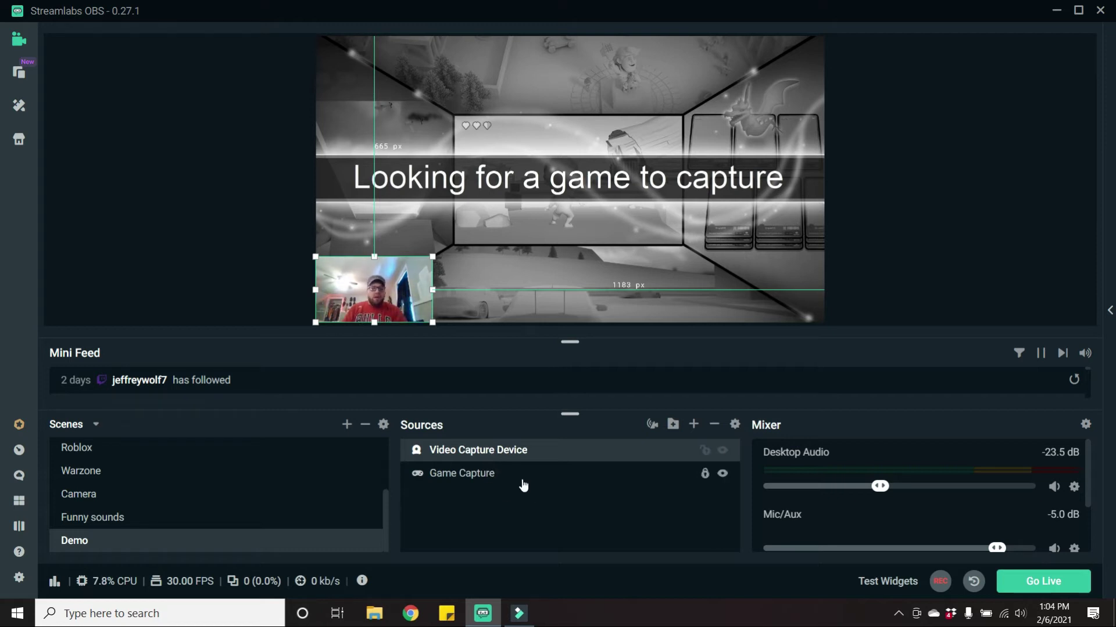
# Add the existing Alertbox widget to the Demo scene and place it mid-canvas, about 119 px from the canvas's upper edge and 132 px from its lower edge
pyautogui.click(694, 425)
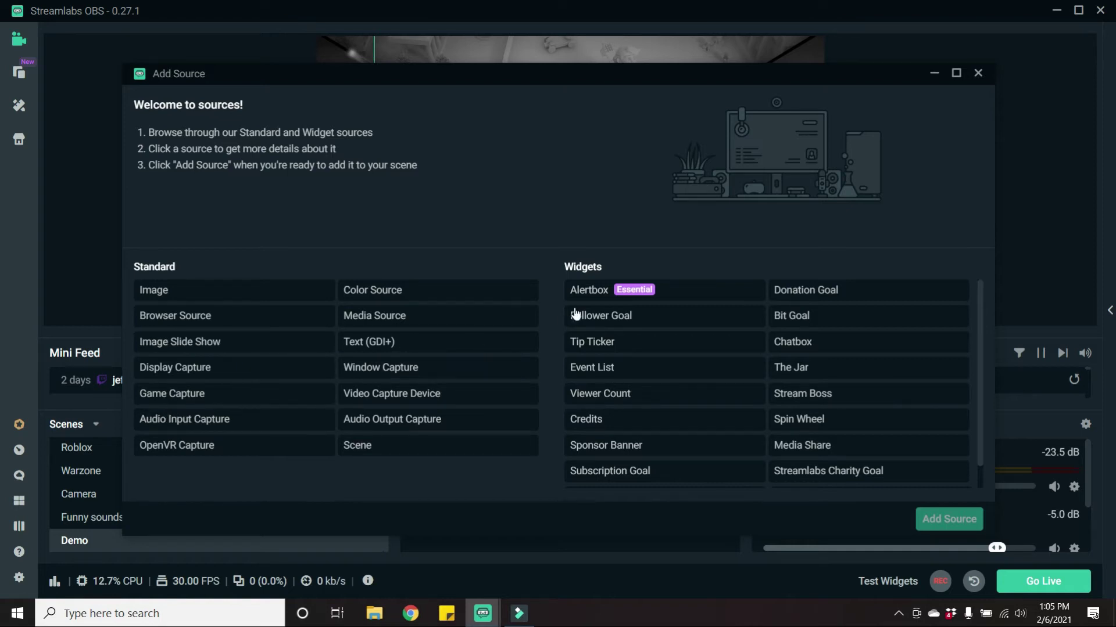
pyautogui.click(611, 292)
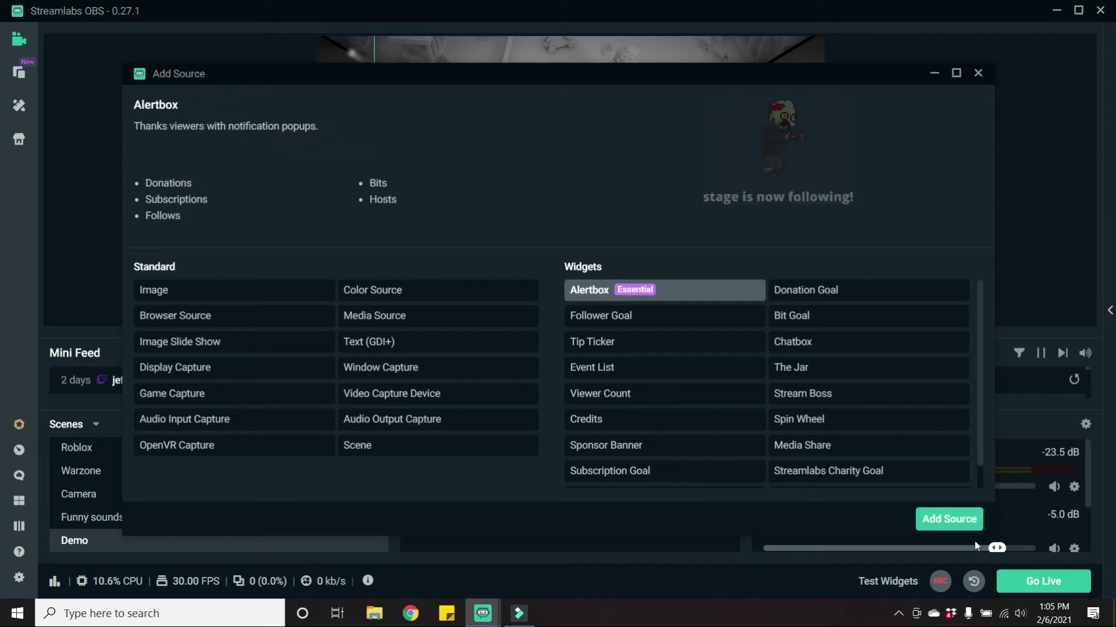
pyautogui.click(956, 526)
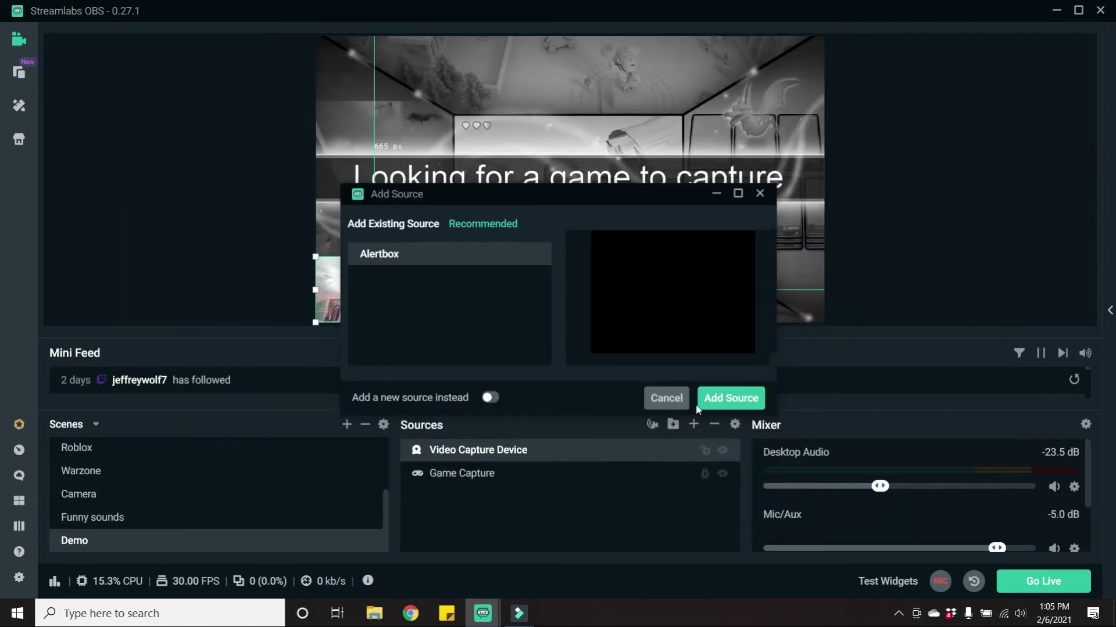
pyautogui.click(723, 401)
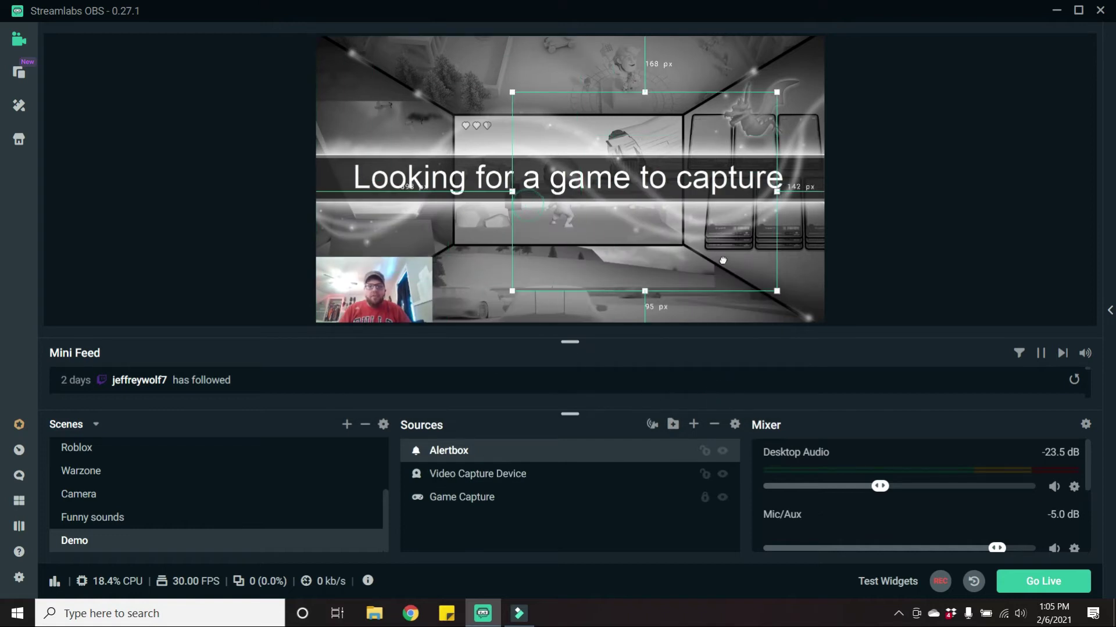
pyautogui.moveTo(657, 246); pyautogui.dragTo(658, 248)
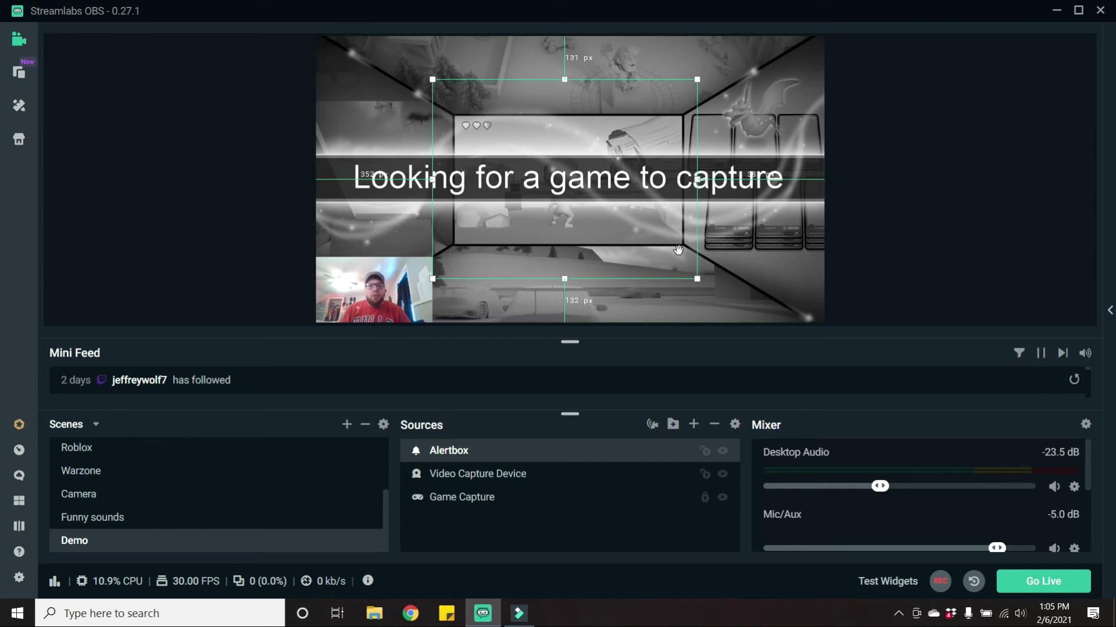
pyautogui.moveTo(697, 80); pyautogui.dragTo(702, 76)
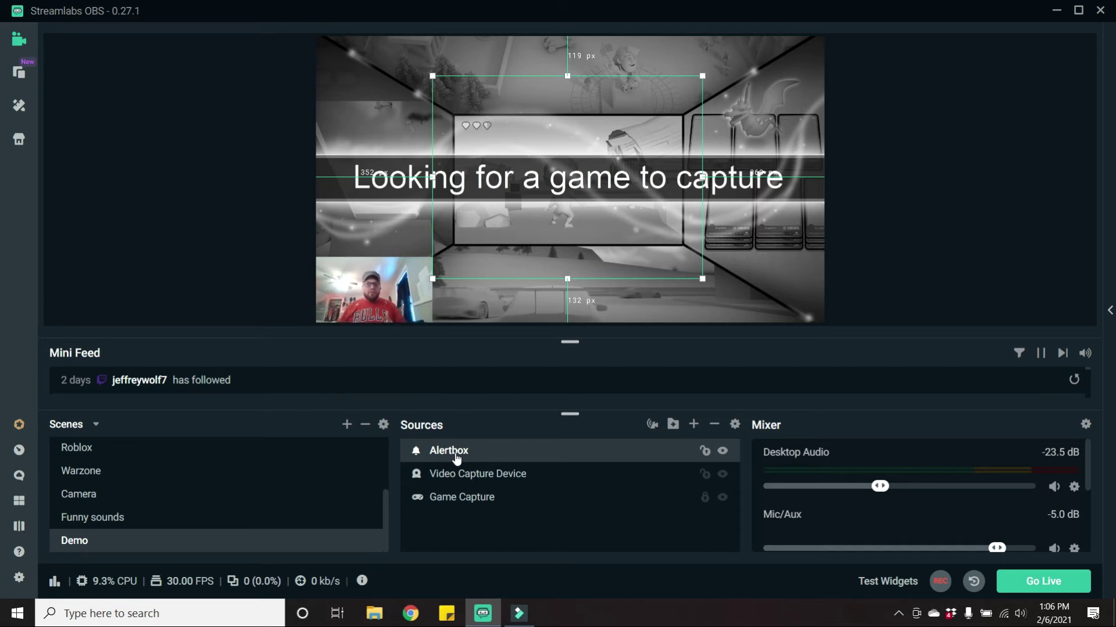
# Add the existing Event List widget to the Demo scene and look over the other available source types
pyautogui.click(693, 424)
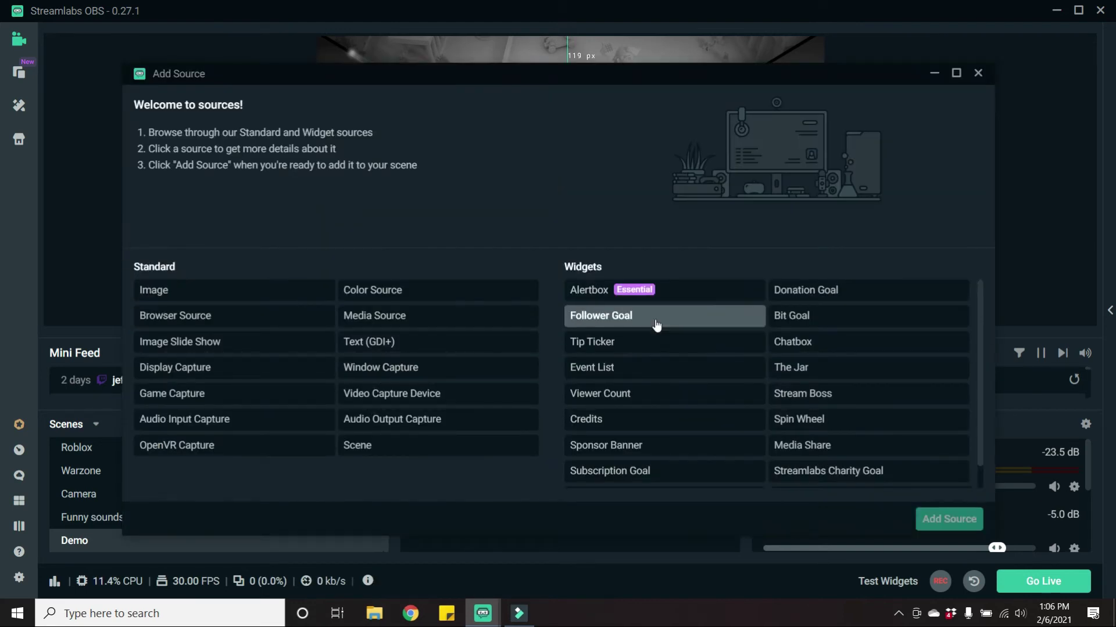
pyautogui.click(623, 377)
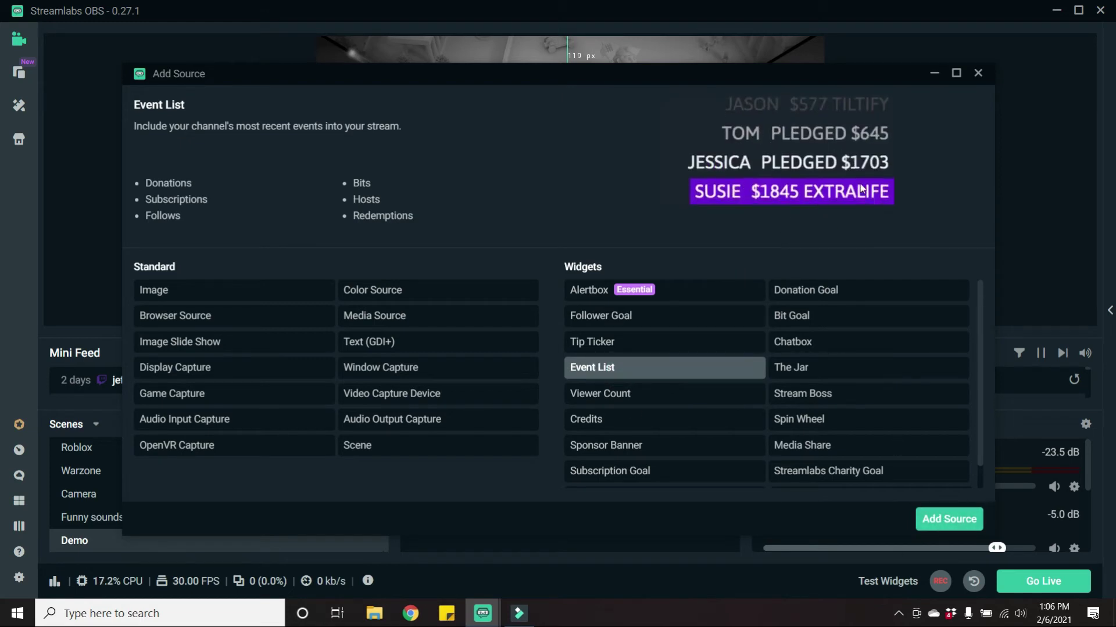
pyautogui.click(939, 519)
pyautogui.click(737, 398)
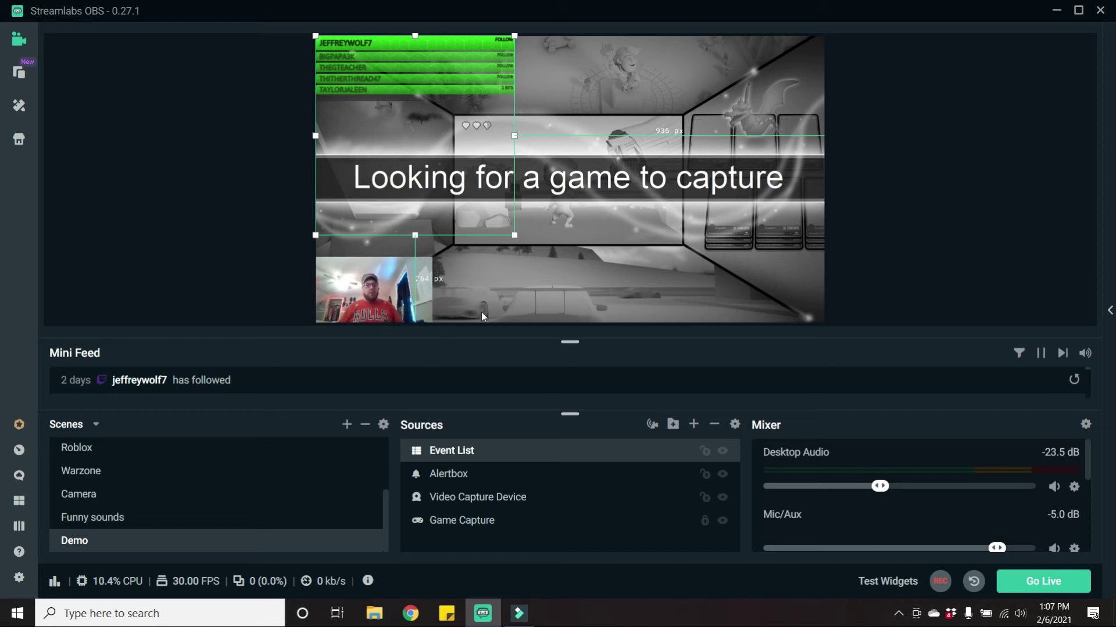
pyautogui.click(694, 426)
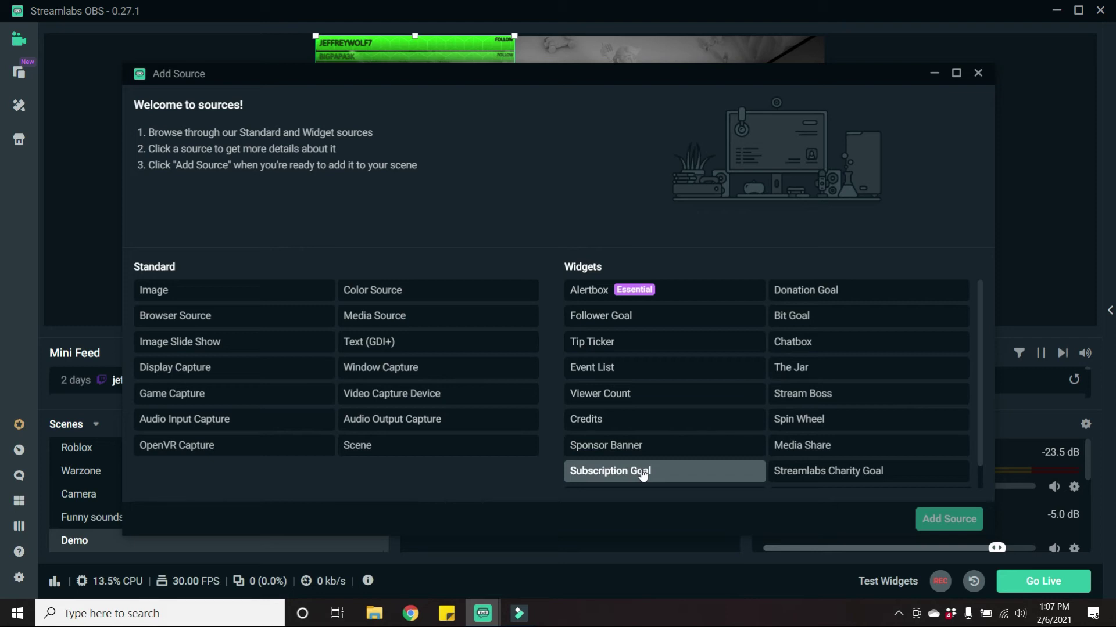
pyautogui.click(978, 73)
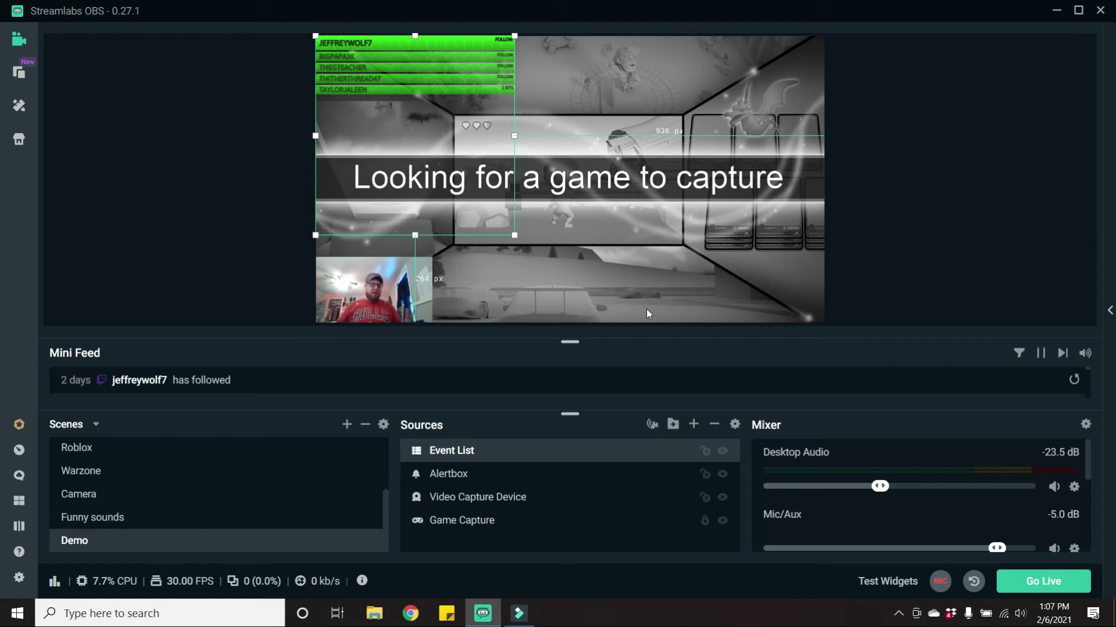
# Turn on Studio Mode, load the Starting Soon scene for editing, and transition it to the live view
pyautogui.click(18, 529)
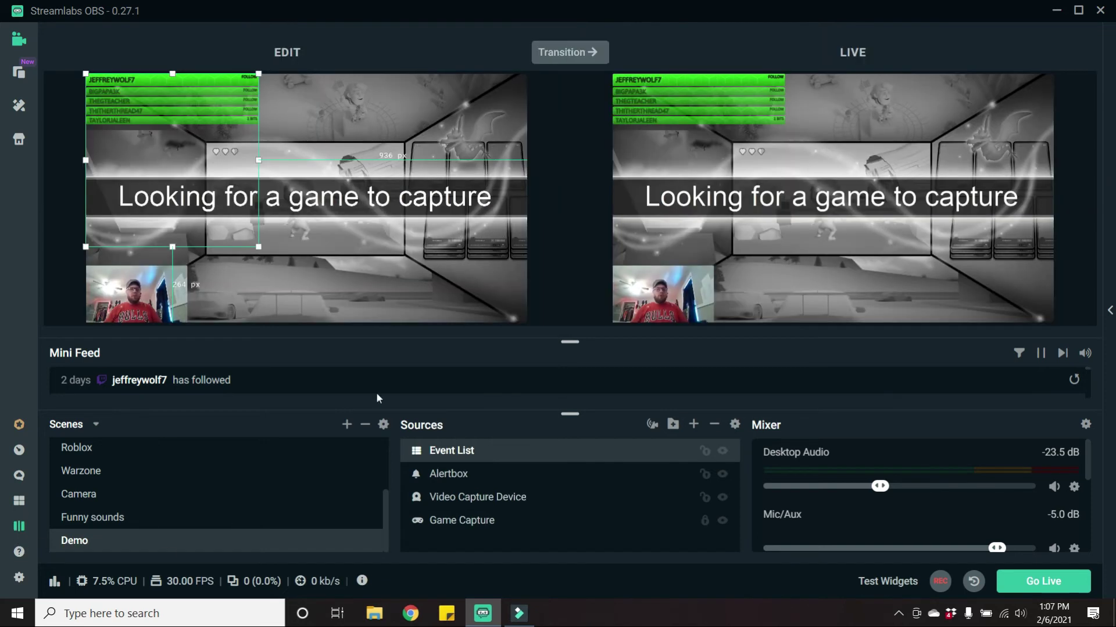
pyautogui.scroll(3, 110, 470)
pyautogui.click(95, 450)
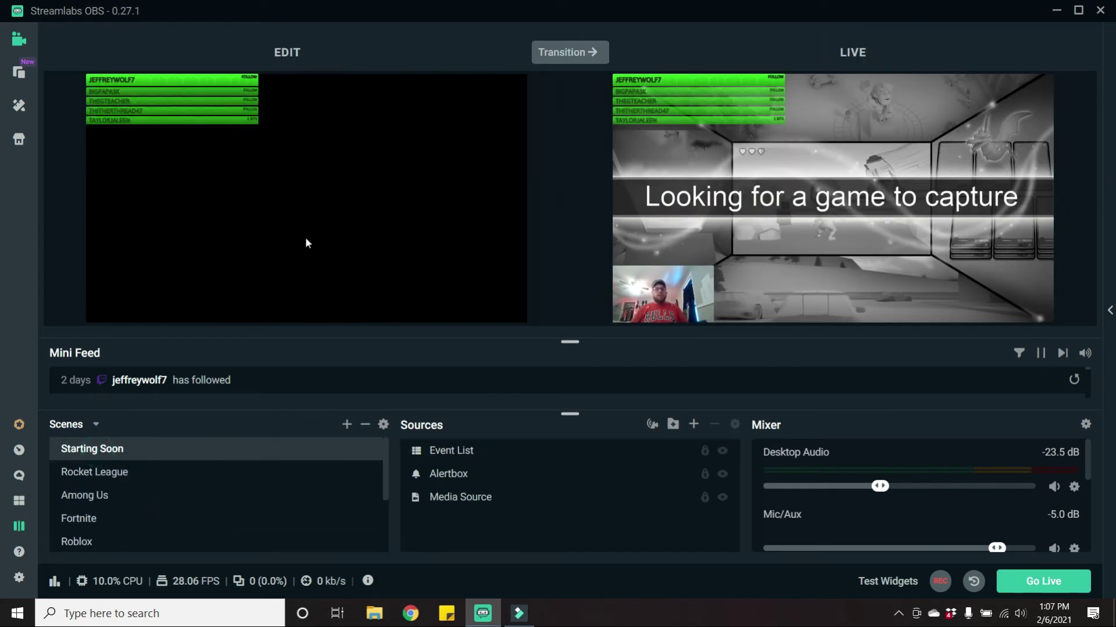
pyautogui.click(599, 47)
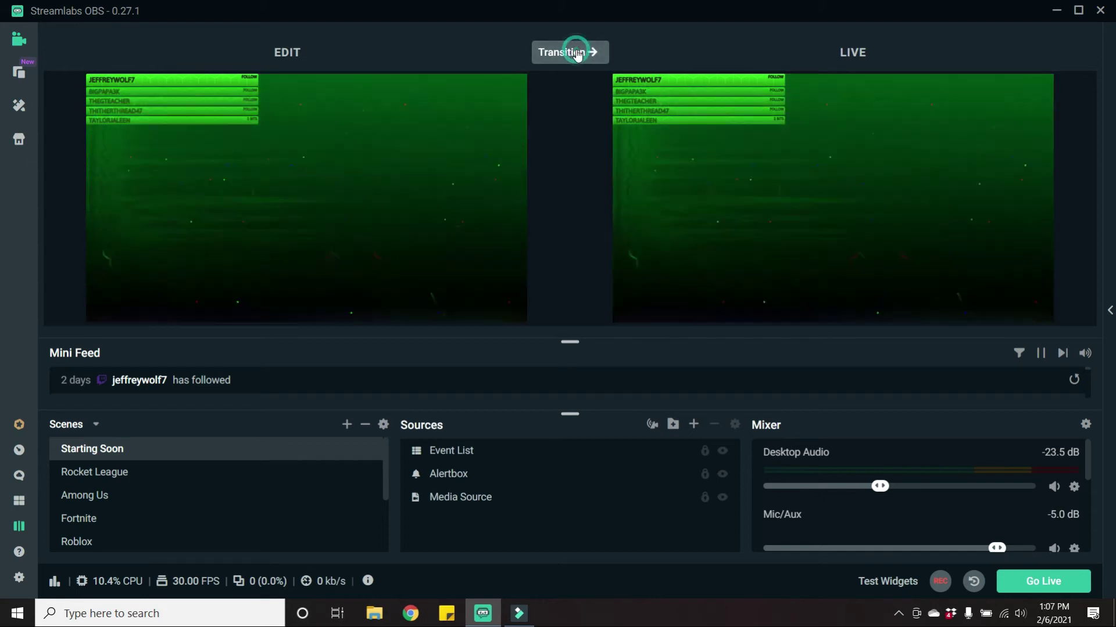
# Load the Demo scene into the edit view, switch it back to Starting Soon, and return it to Demo
pyautogui.scroll(-5, 196, 501)
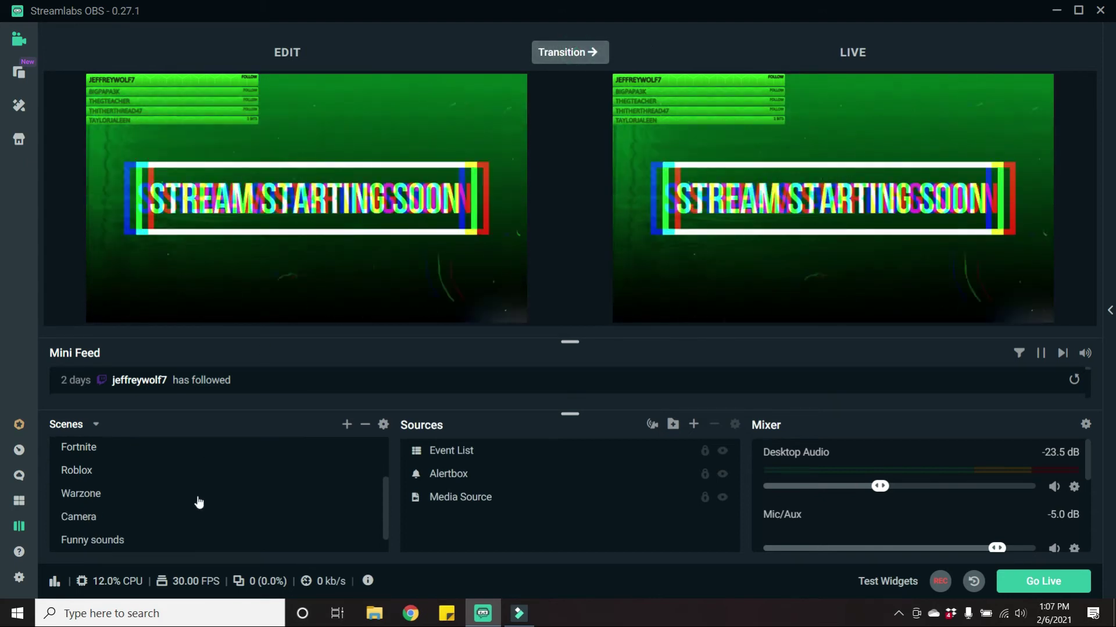
pyautogui.click(74, 541)
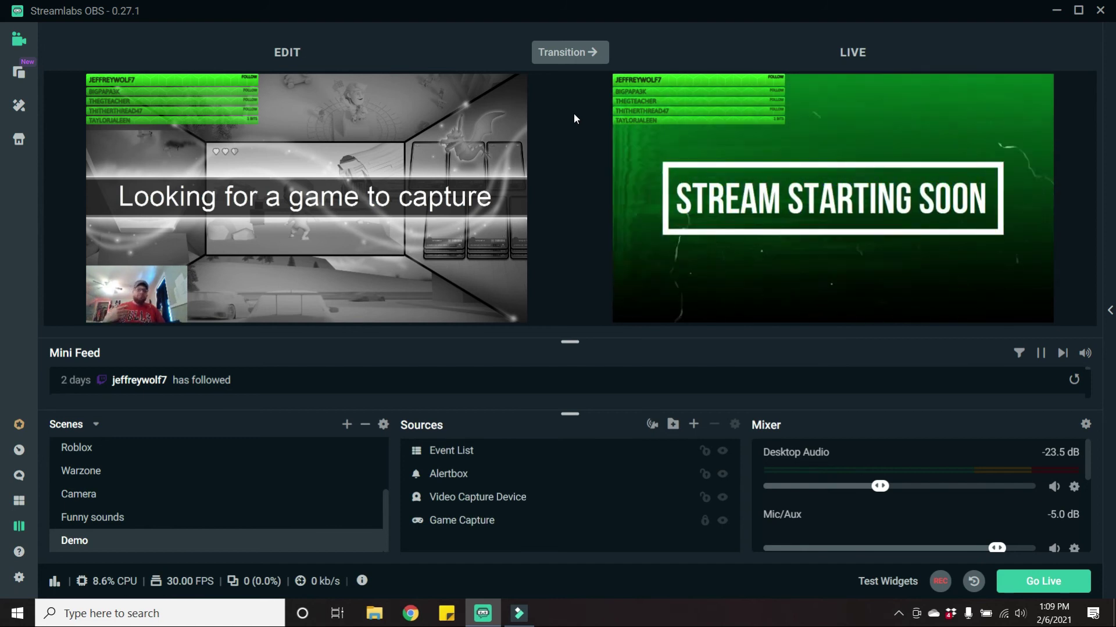
pyautogui.scroll(4, 64, 511)
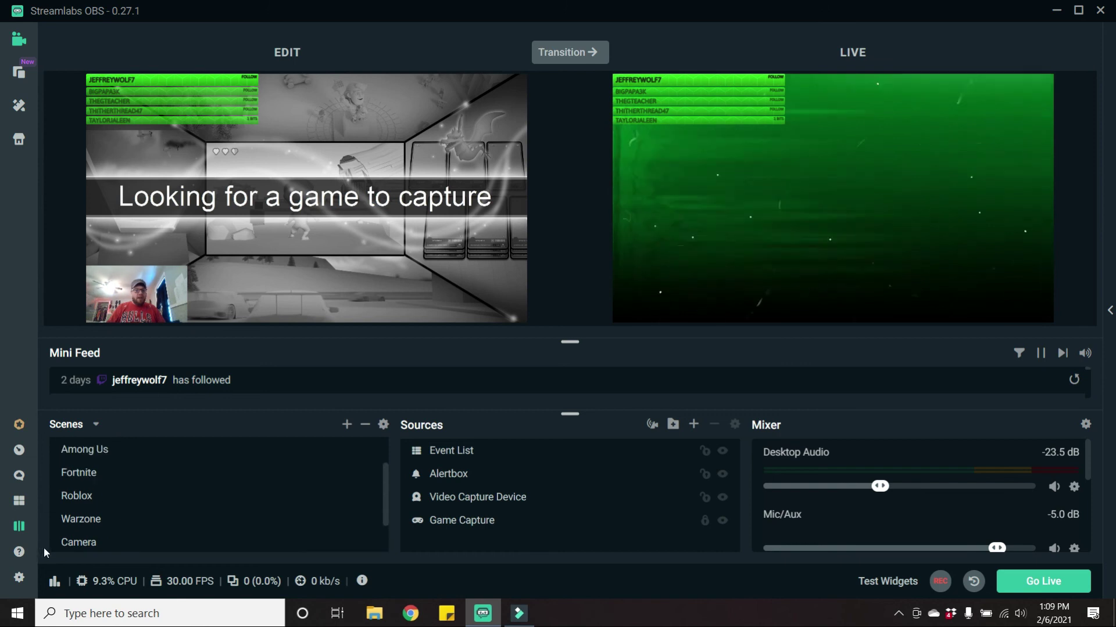
pyautogui.click(66, 450)
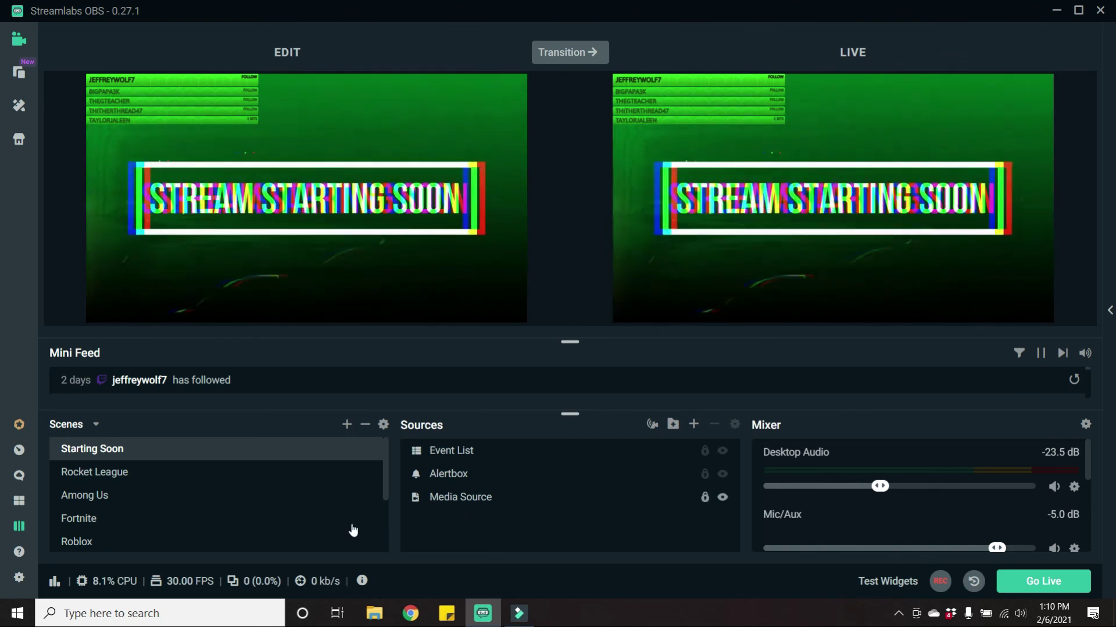
pyautogui.scroll(-3, 145, 535)
pyautogui.click(76, 541)
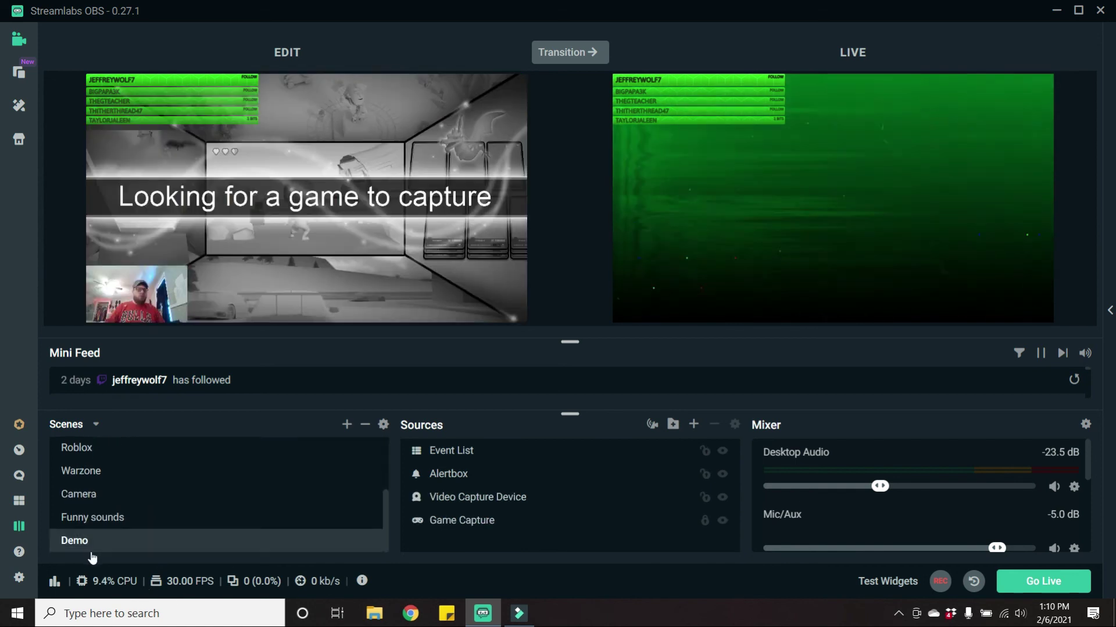